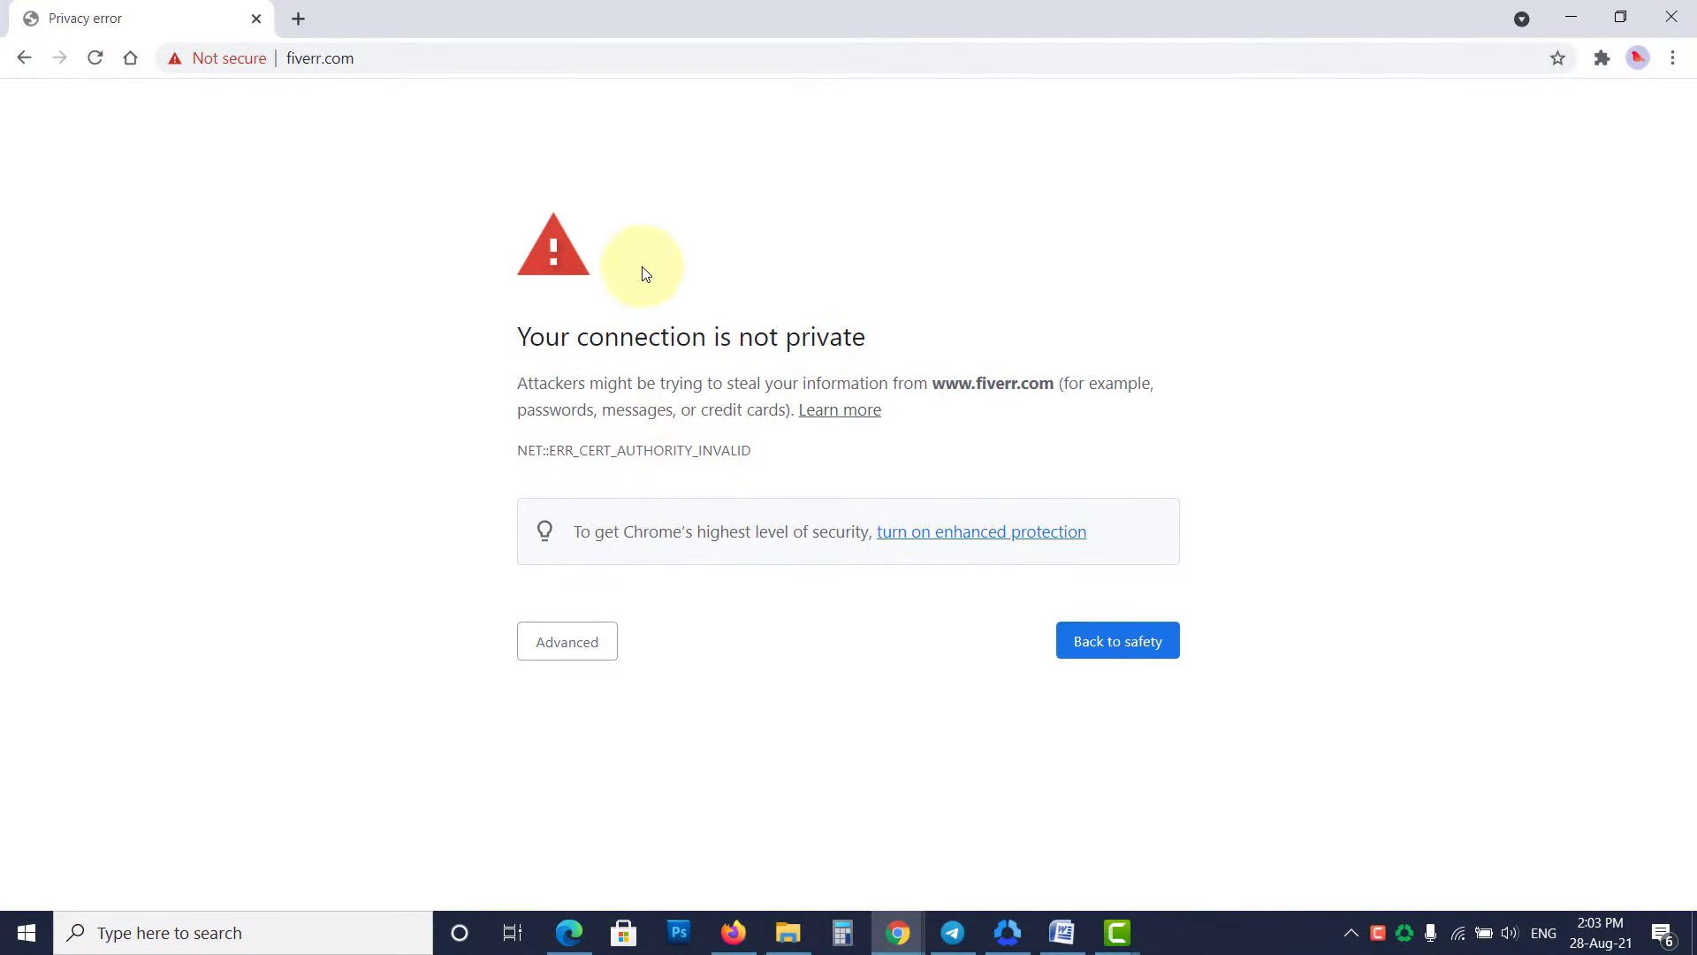
- Replace the fiverr.com address with facebook.com and load it
{"action": "left_click", "coordinate": [417, 58]}
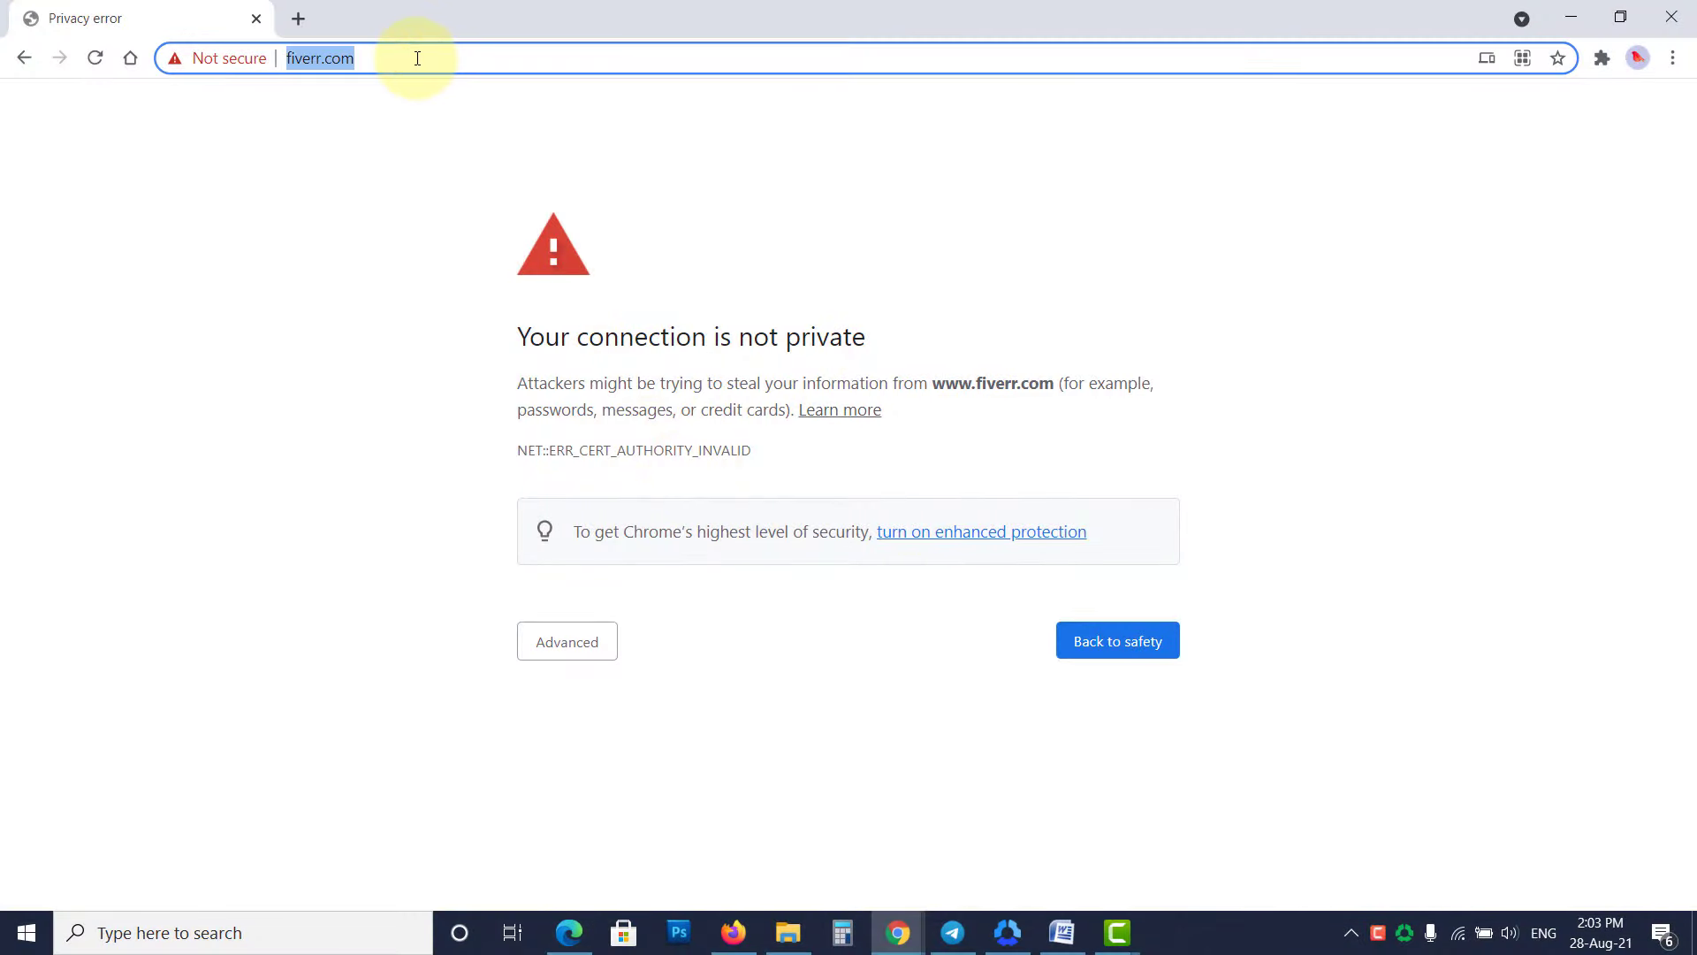
{"action": "type", "text": "facebook.com"}
{"action": "key", "text": "Return"}
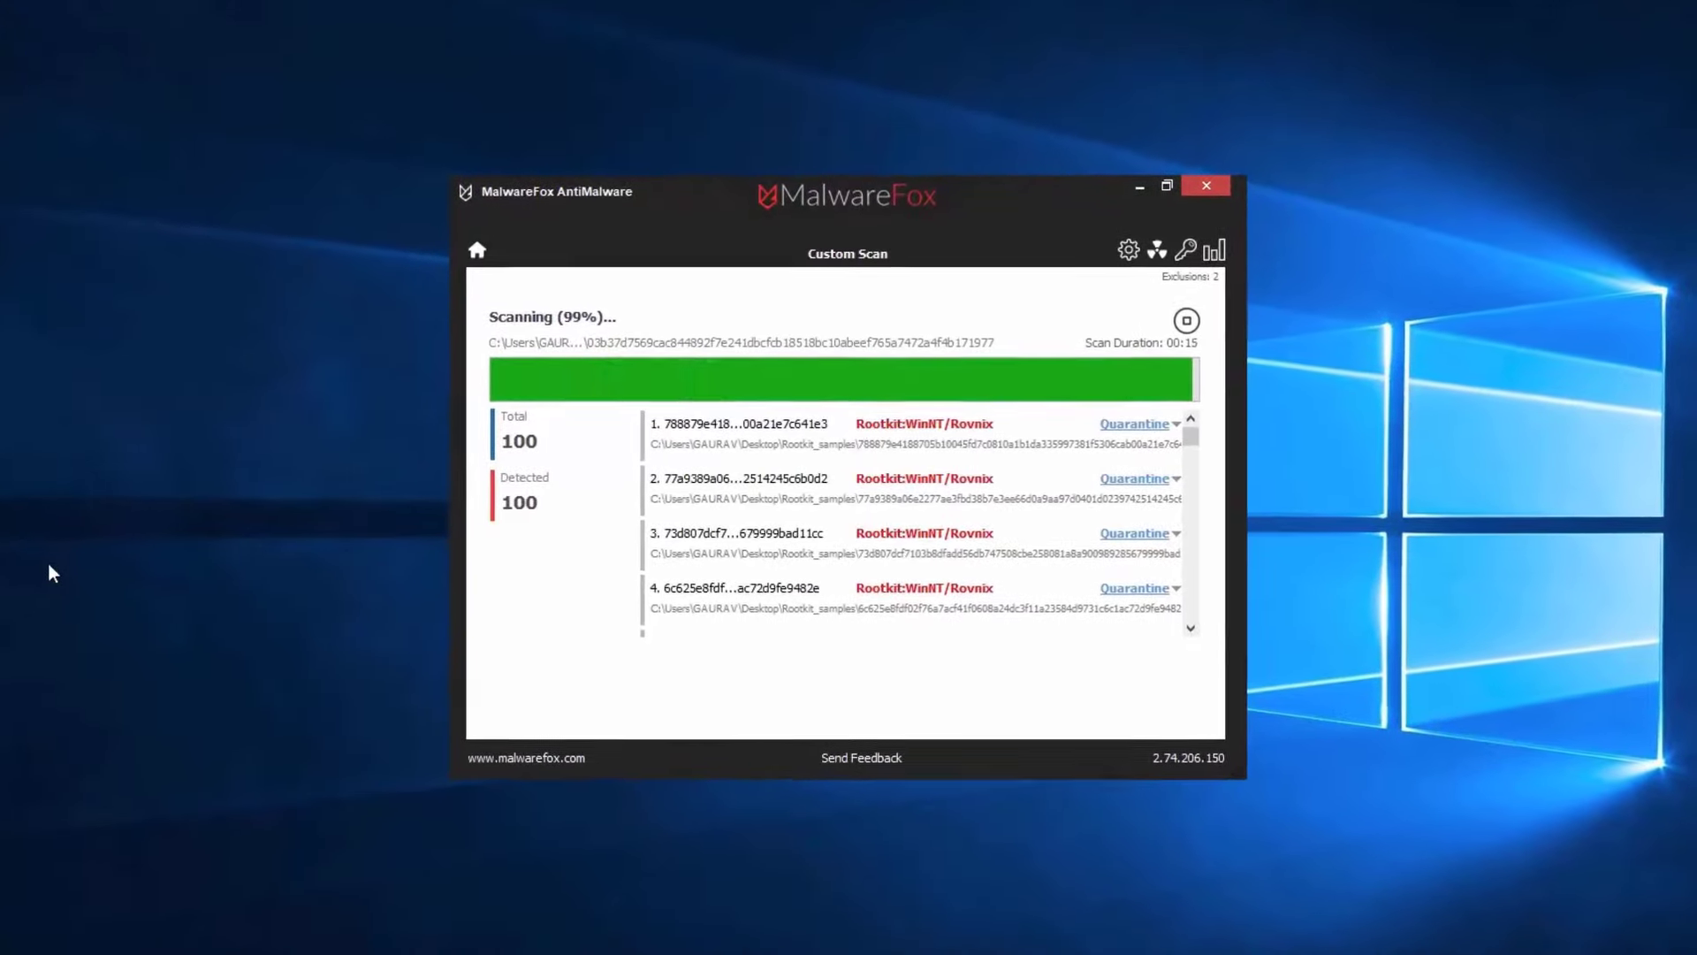
- Quarantine the 100 Rootkit:WinNT/Rovnix items found by the MalwareFox scan
{"action": "scroll", "coordinate": [1197, 630], "scroll_direction": "down", "scroll_amount": 5}
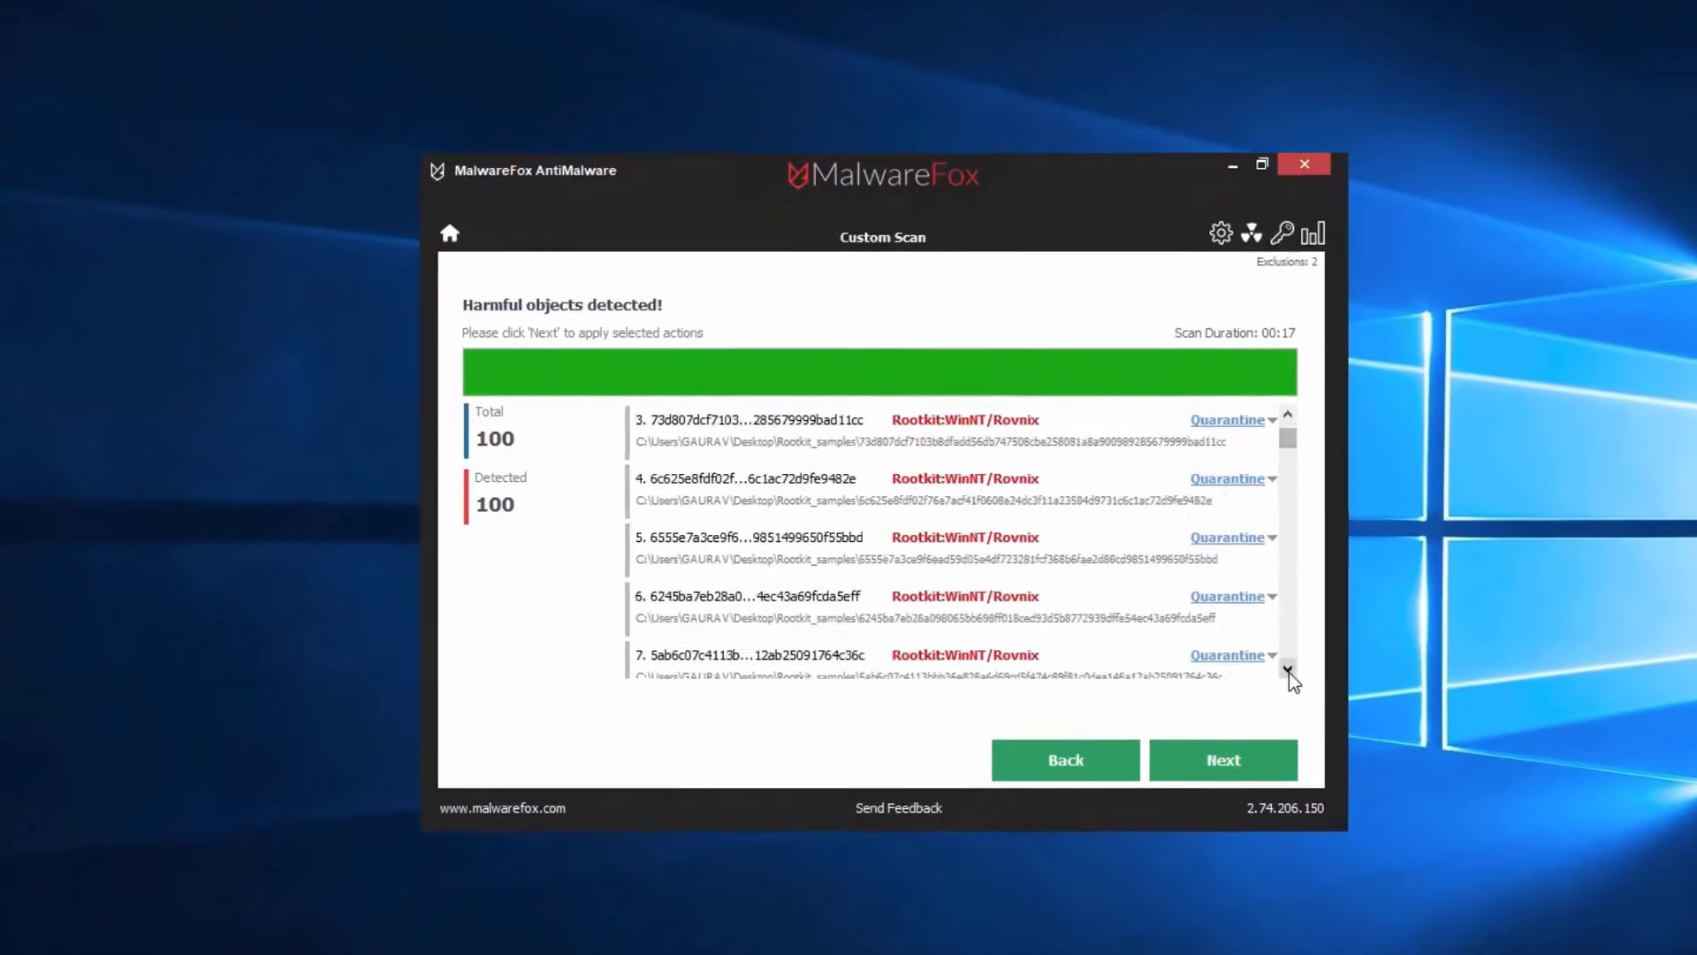
{"action": "left_click", "coordinate": [1279, 766]}
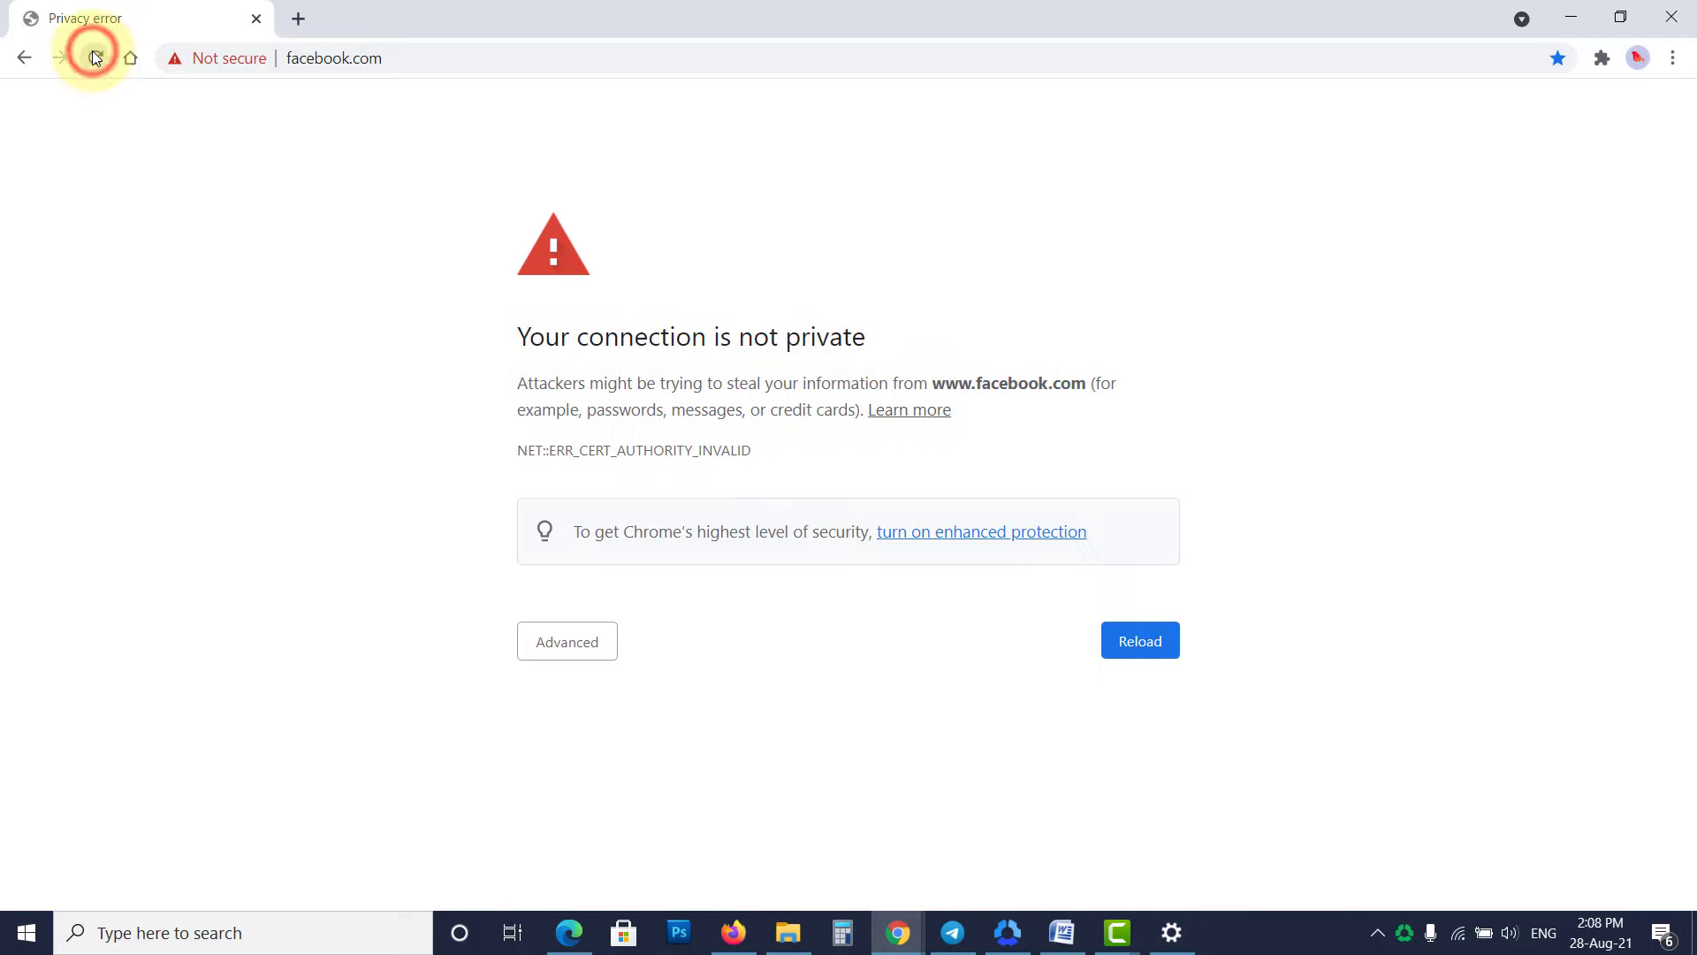
- Reload the facebook.com privacy error page, then close Chrome
{"action": "left_click", "coordinate": [92, 53]}
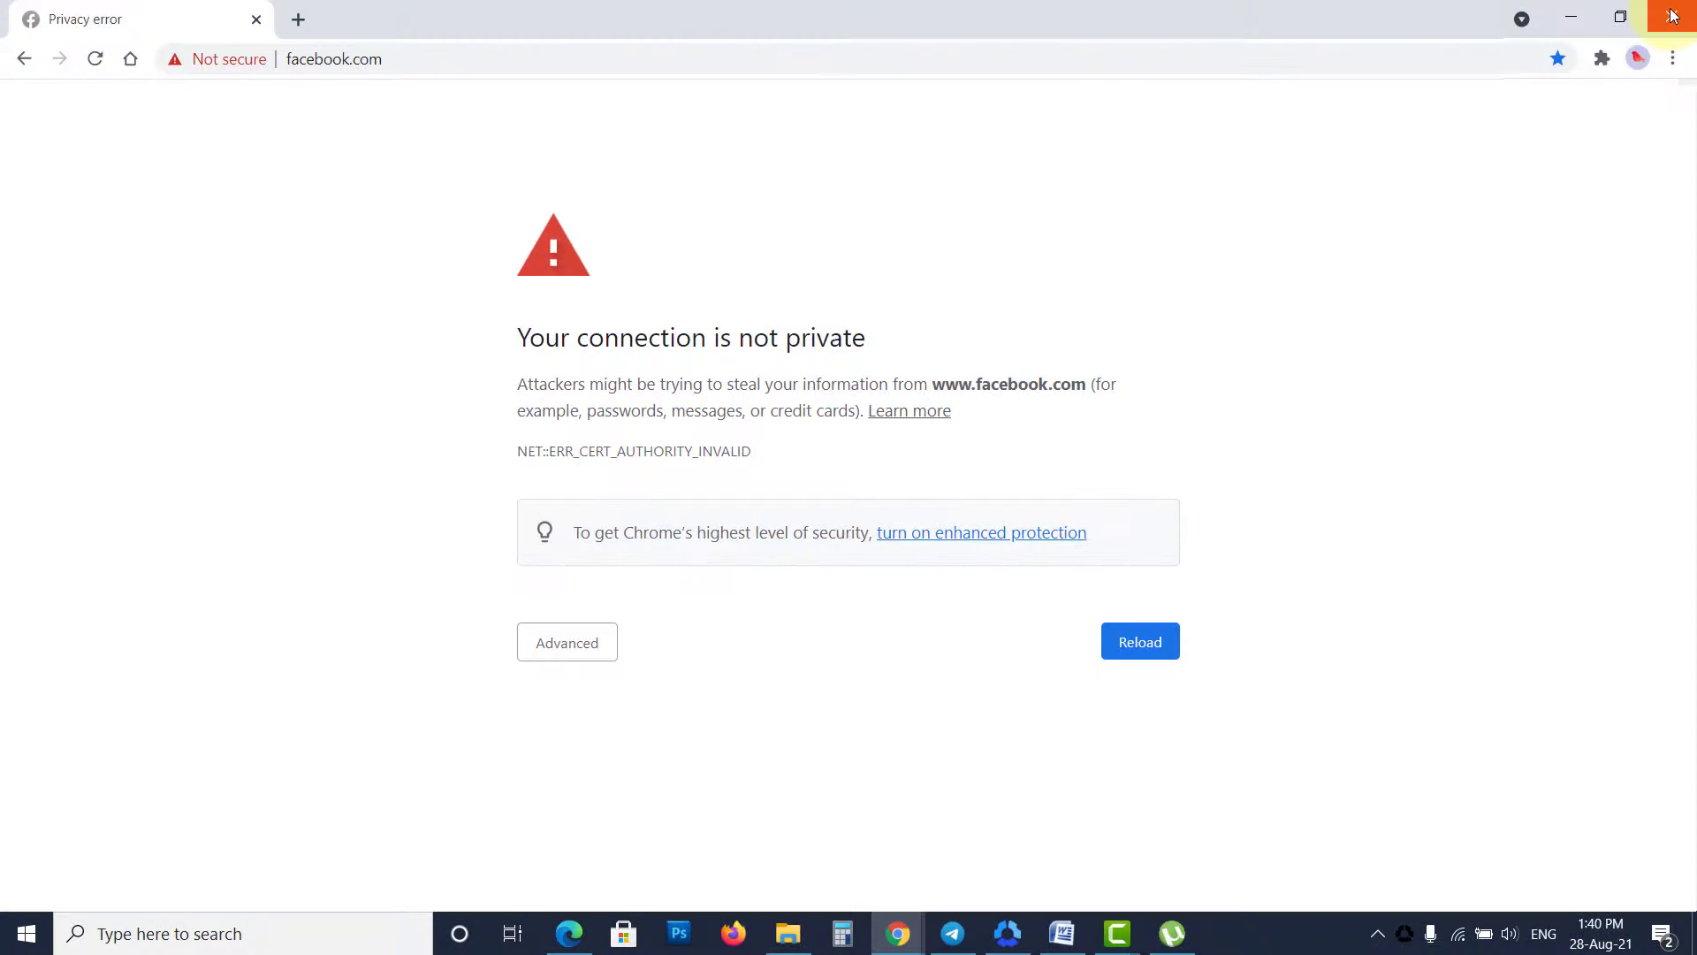
{"action": "left_click", "coordinate": [1672, 13]}
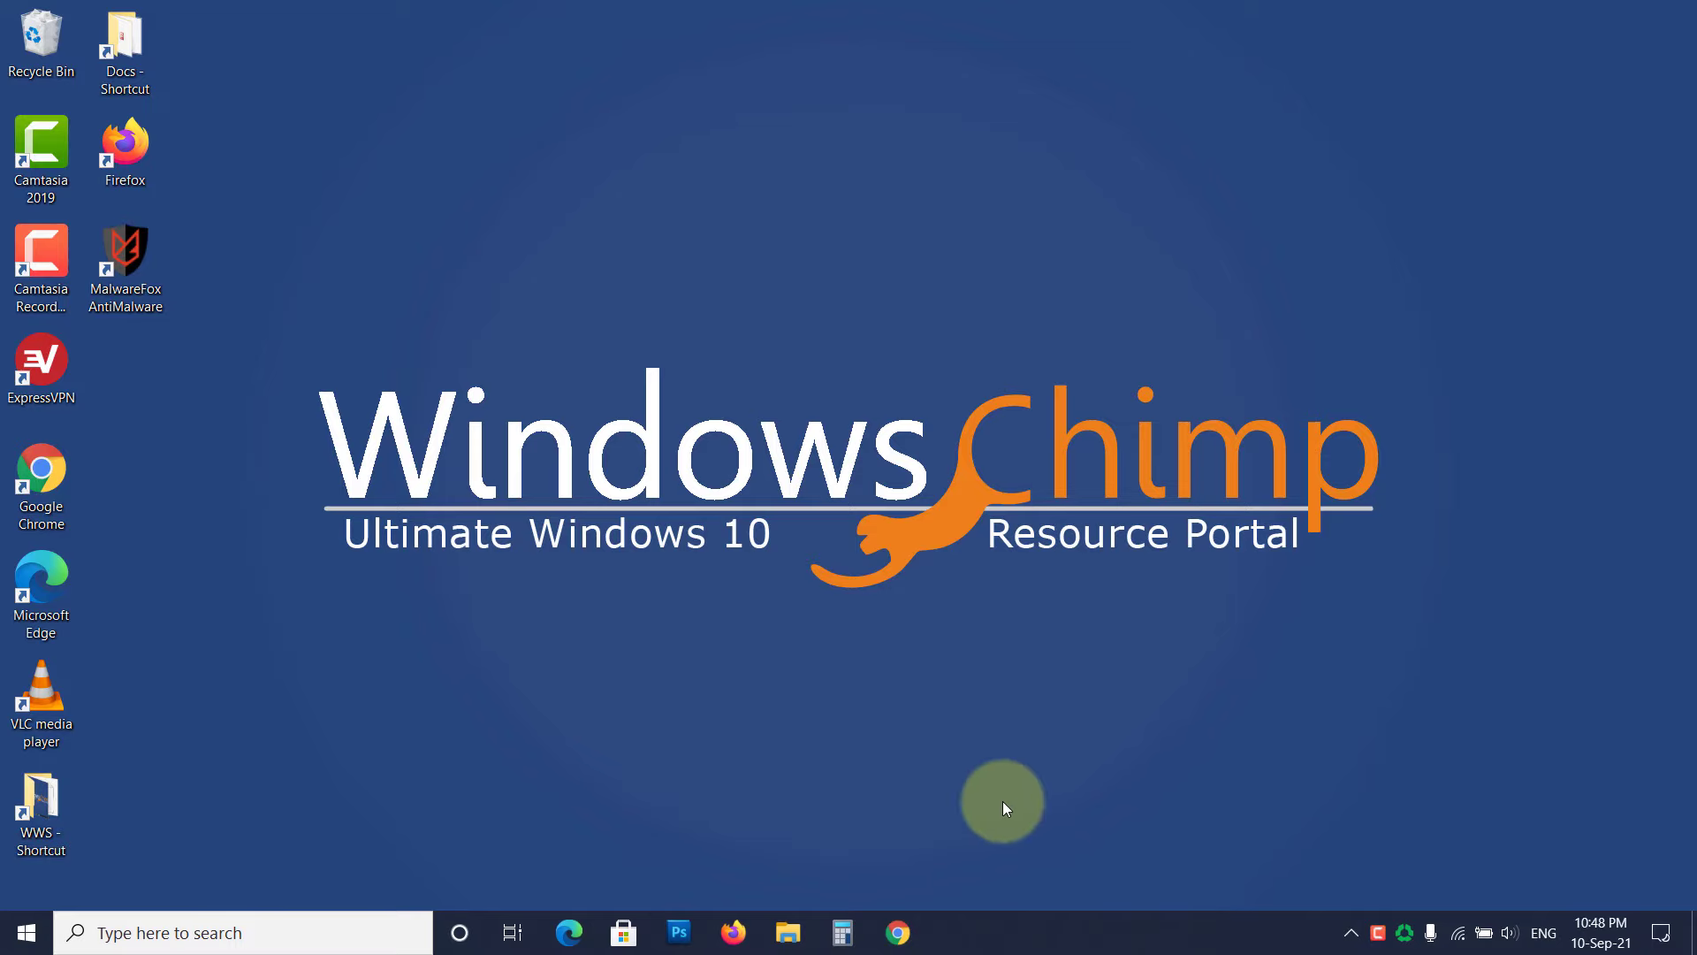
- Relaunch Chrome, maximize its window, and open a New Incognito window
{"action": "left_click", "coordinate": [915, 939]}
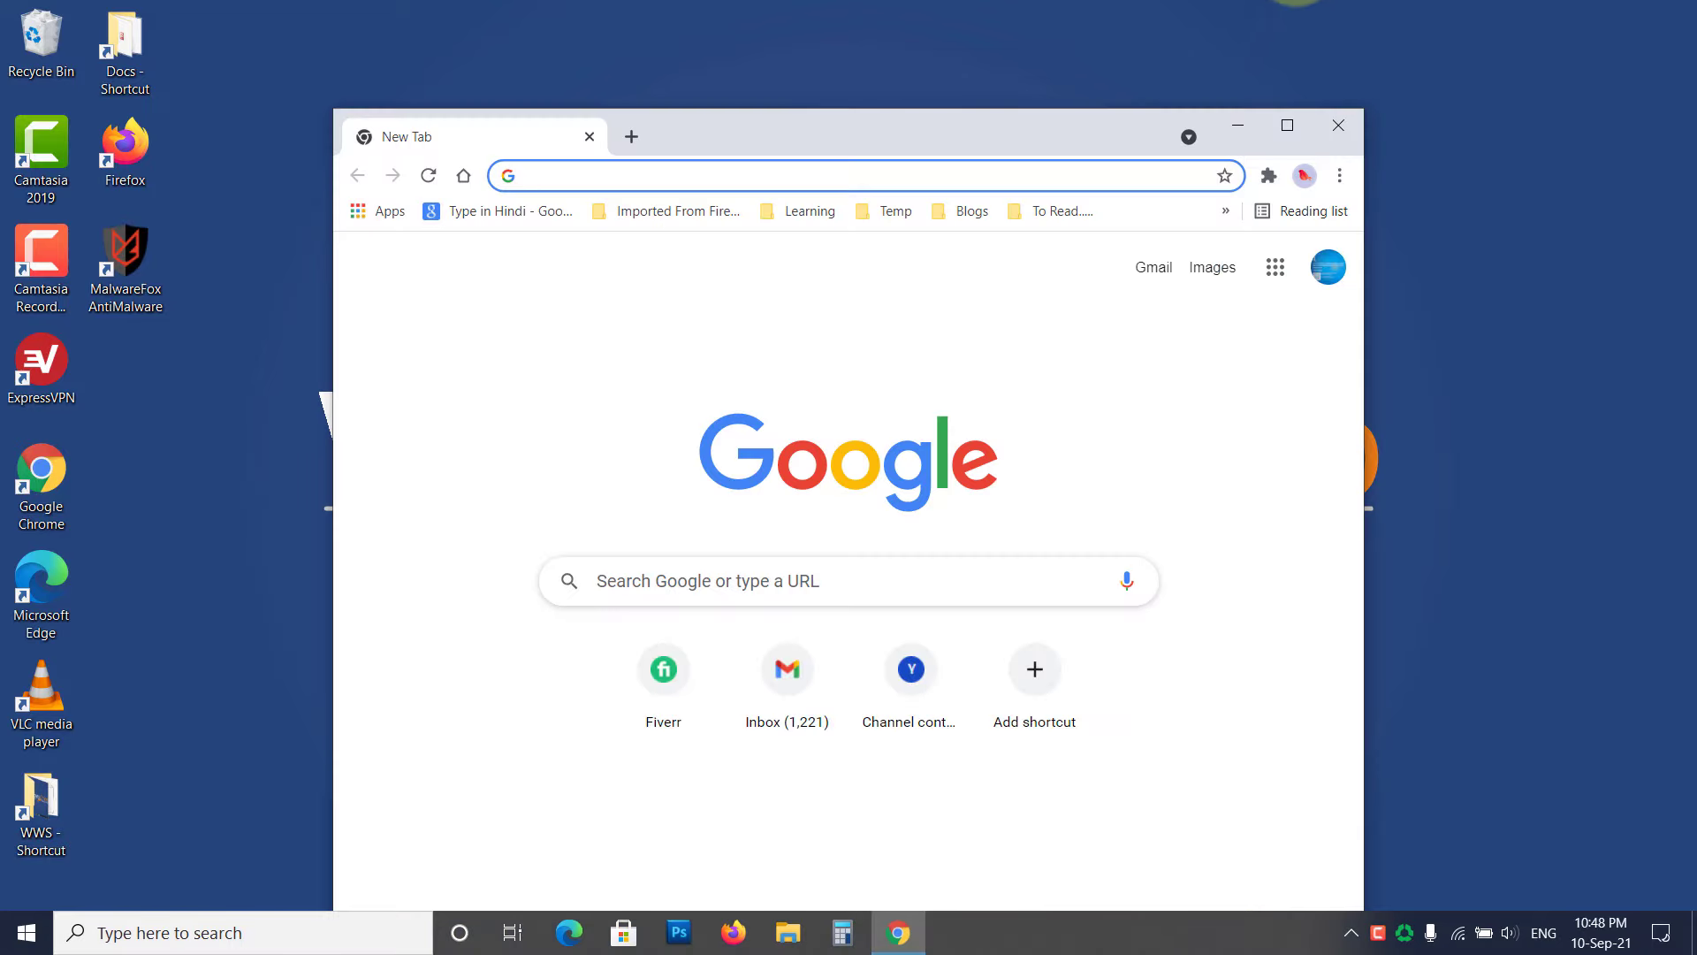
{"action": "left_click", "coordinate": [1288, 125]}
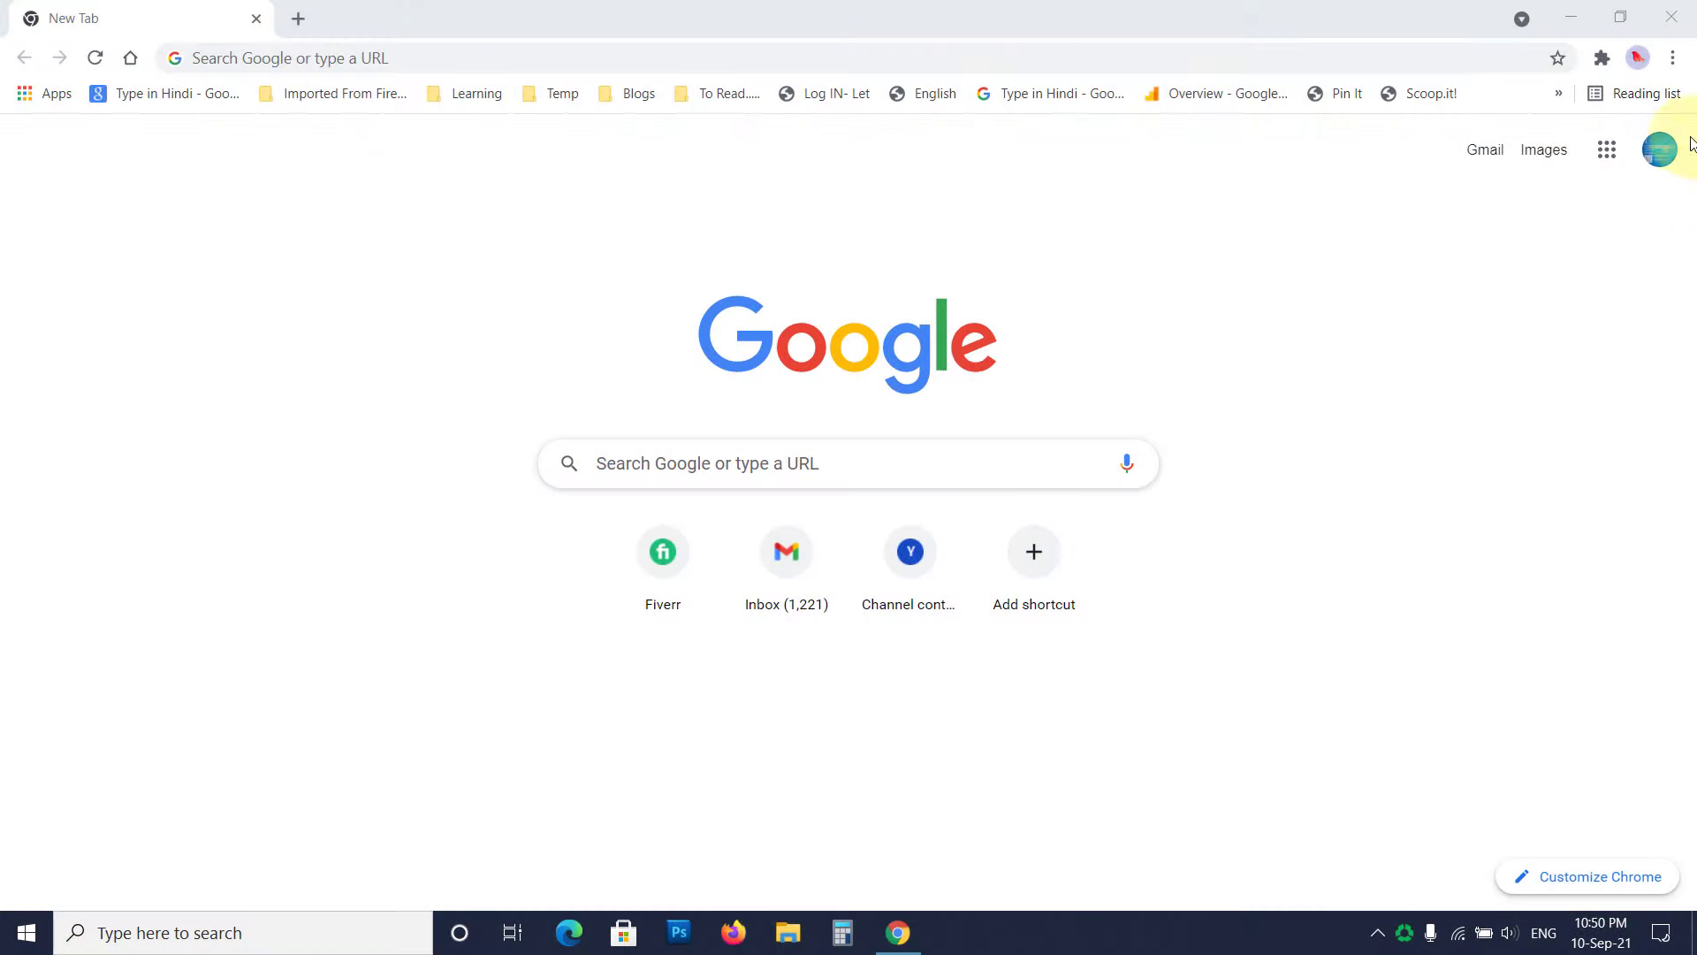
{"action": "left_click", "coordinate": [1673, 64]}
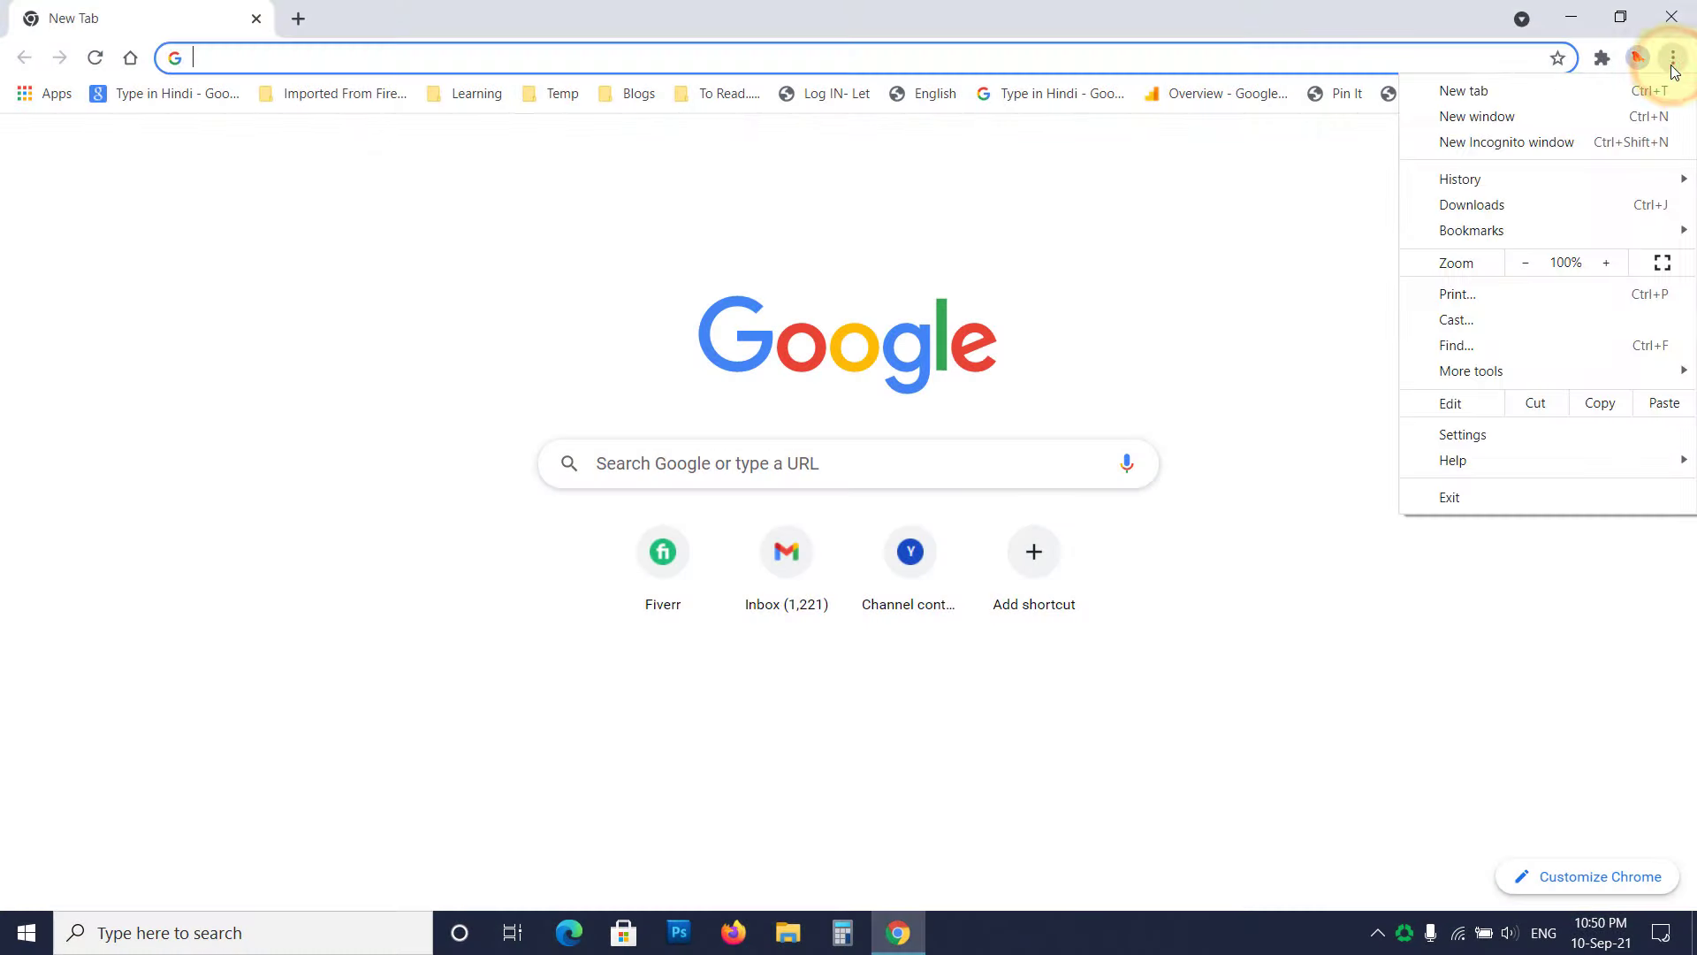
{"action": "left_click", "coordinate": [1561, 144]}
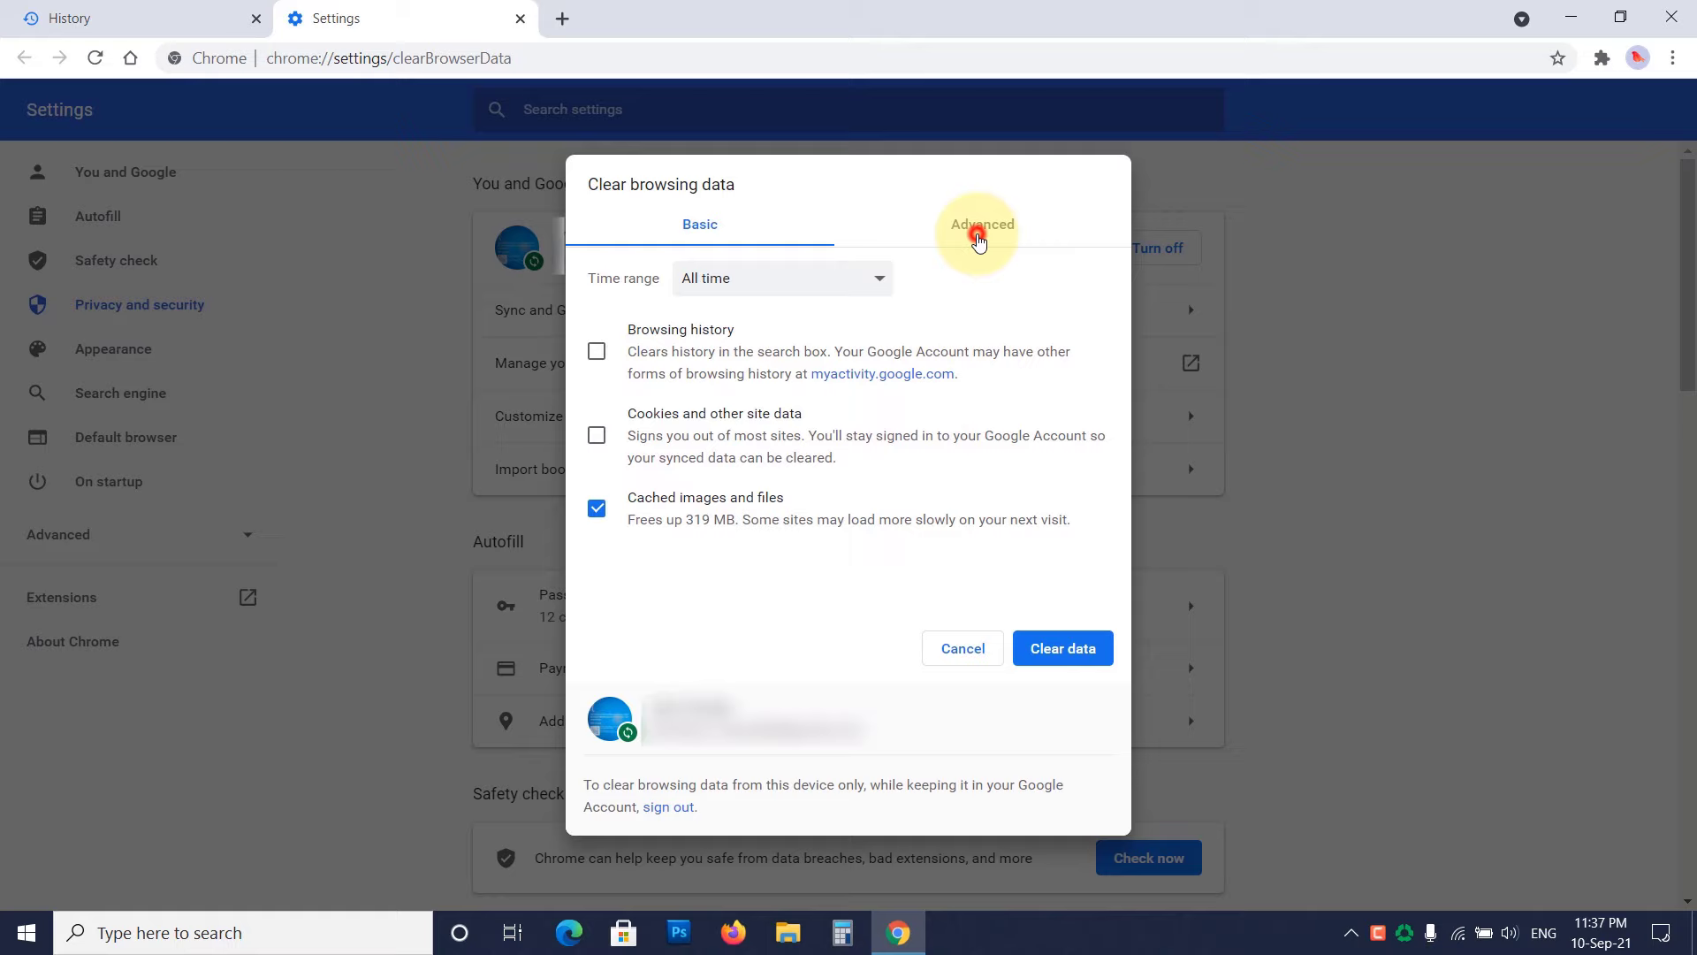
- Clear every data type for All time from the Advanced tab of Clear browsing data
{"action": "left_click", "coordinate": [979, 232]}
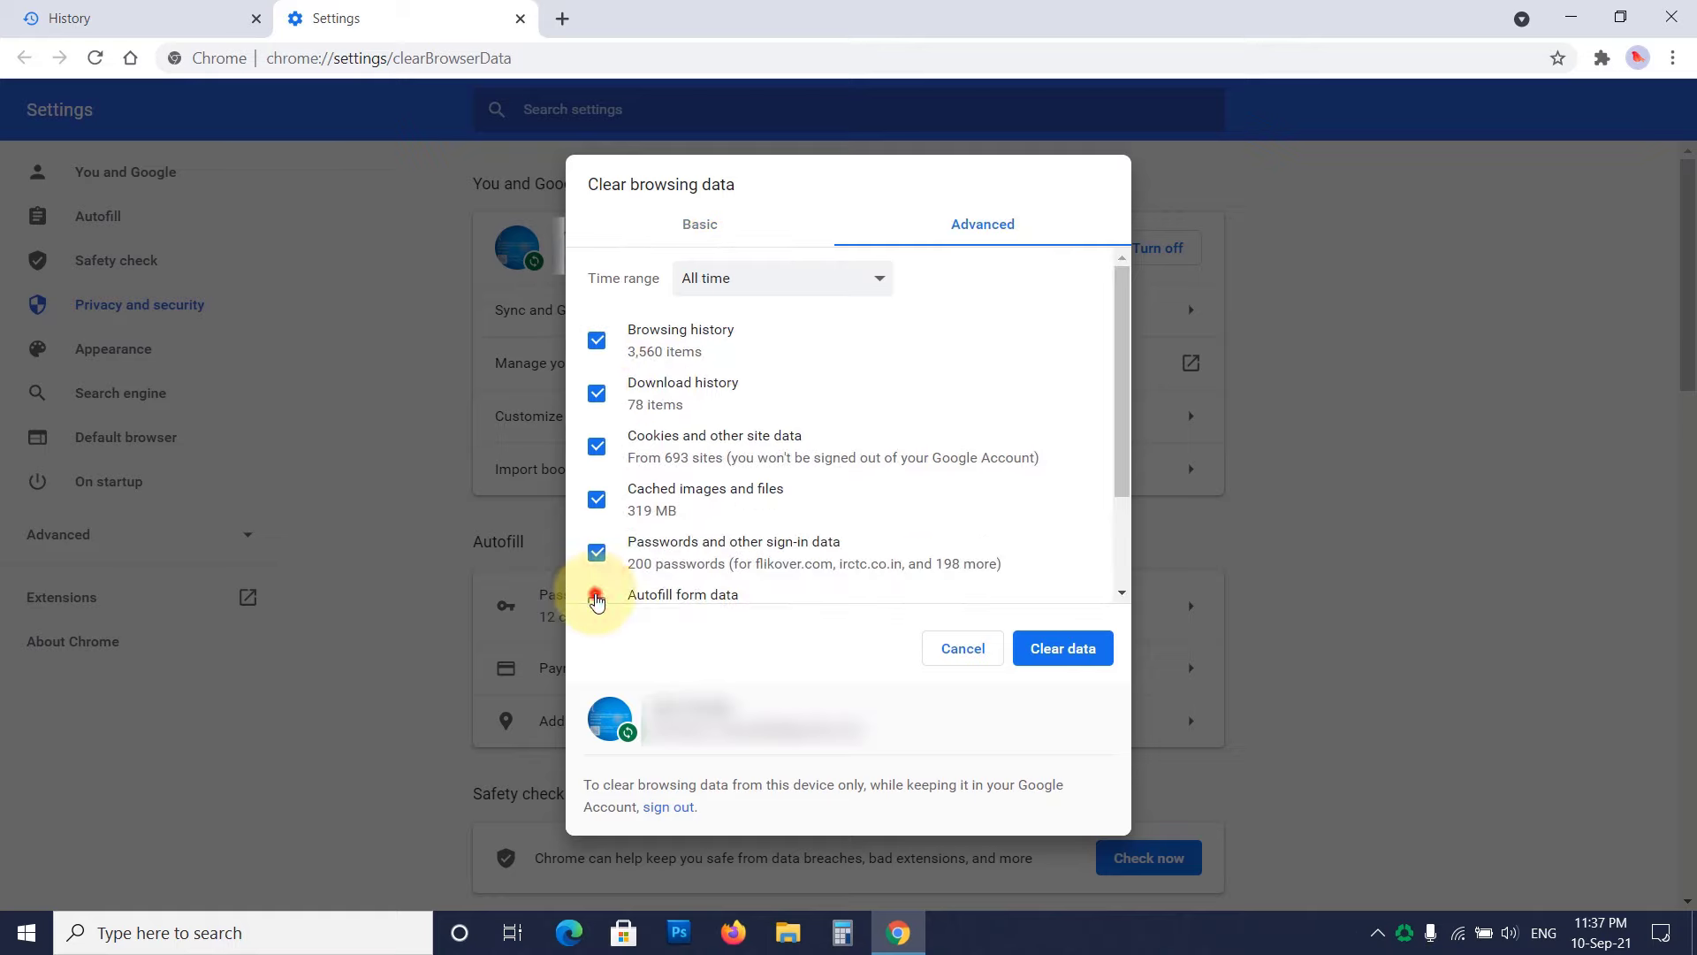
{"action": "scroll", "coordinate": [597, 601], "scroll_direction": "down", "scroll_amount": 2}
{"action": "left_click", "coordinate": [1061, 650]}
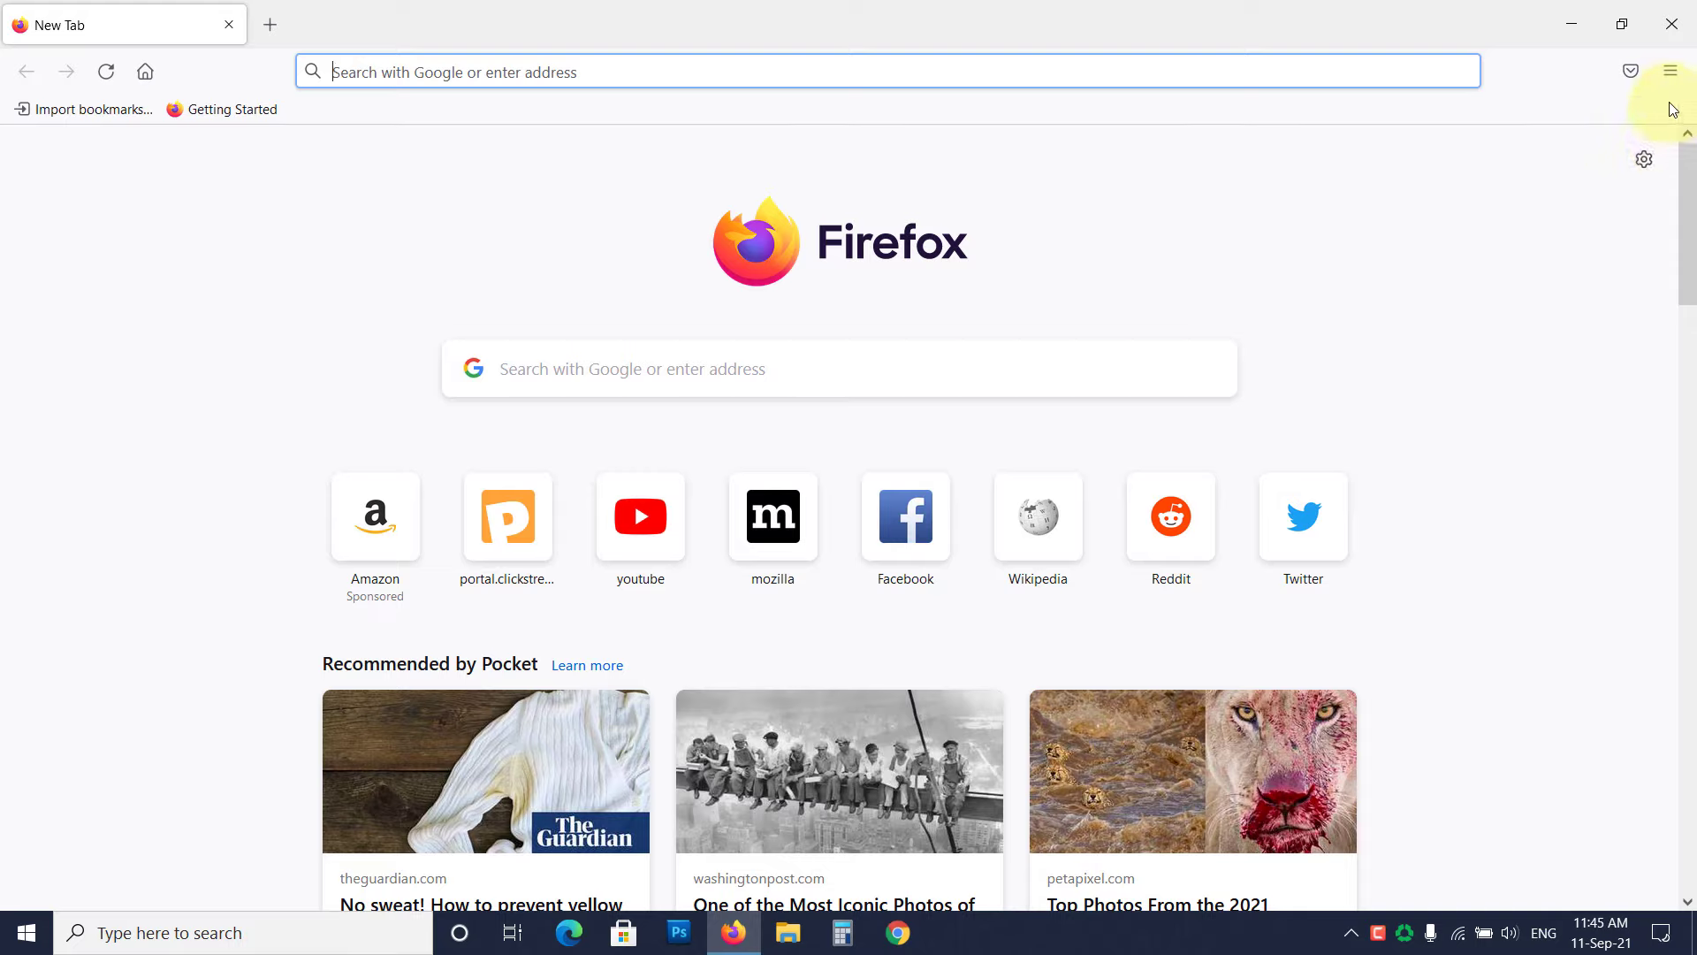
- Clear Firefox's cookies, site data and cached web content from Privacy & Security settings
{"action": "left_click", "coordinate": [1671, 70]}
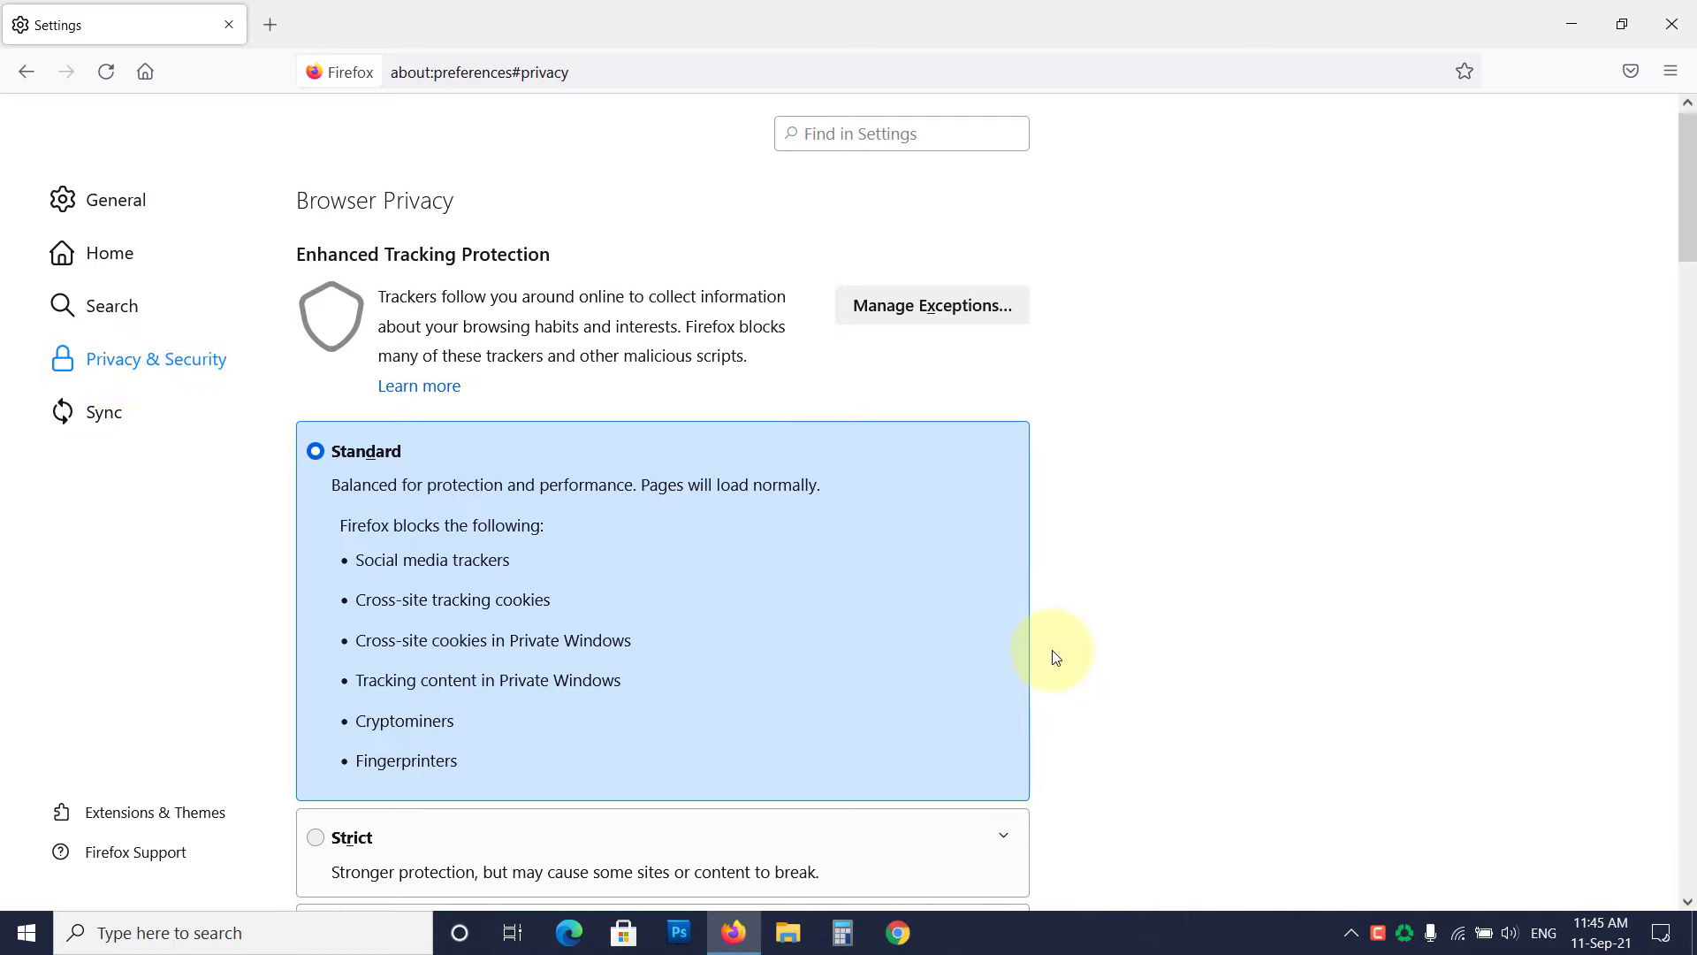
{"action": "scroll", "coordinate": [1055, 657], "scroll_direction": "down", "scroll_amount": 5}
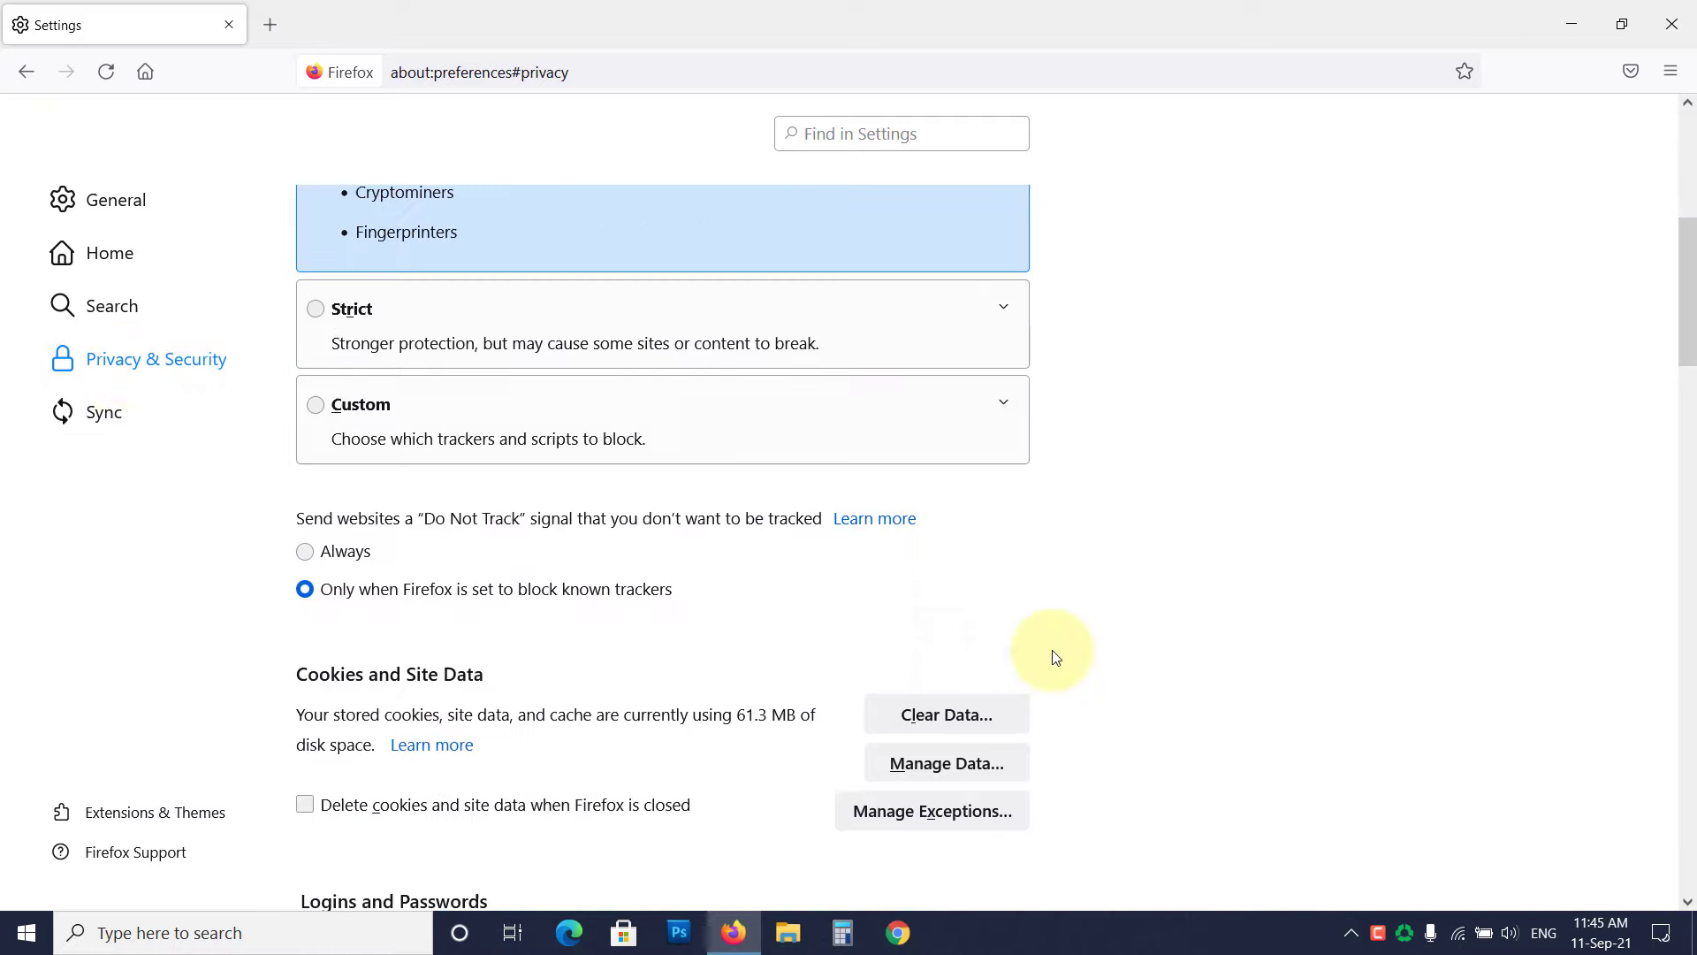
{"action": "left_click", "coordinate": [937, 714]}
{"action": "left_click", "coordinate": [992, 648]}
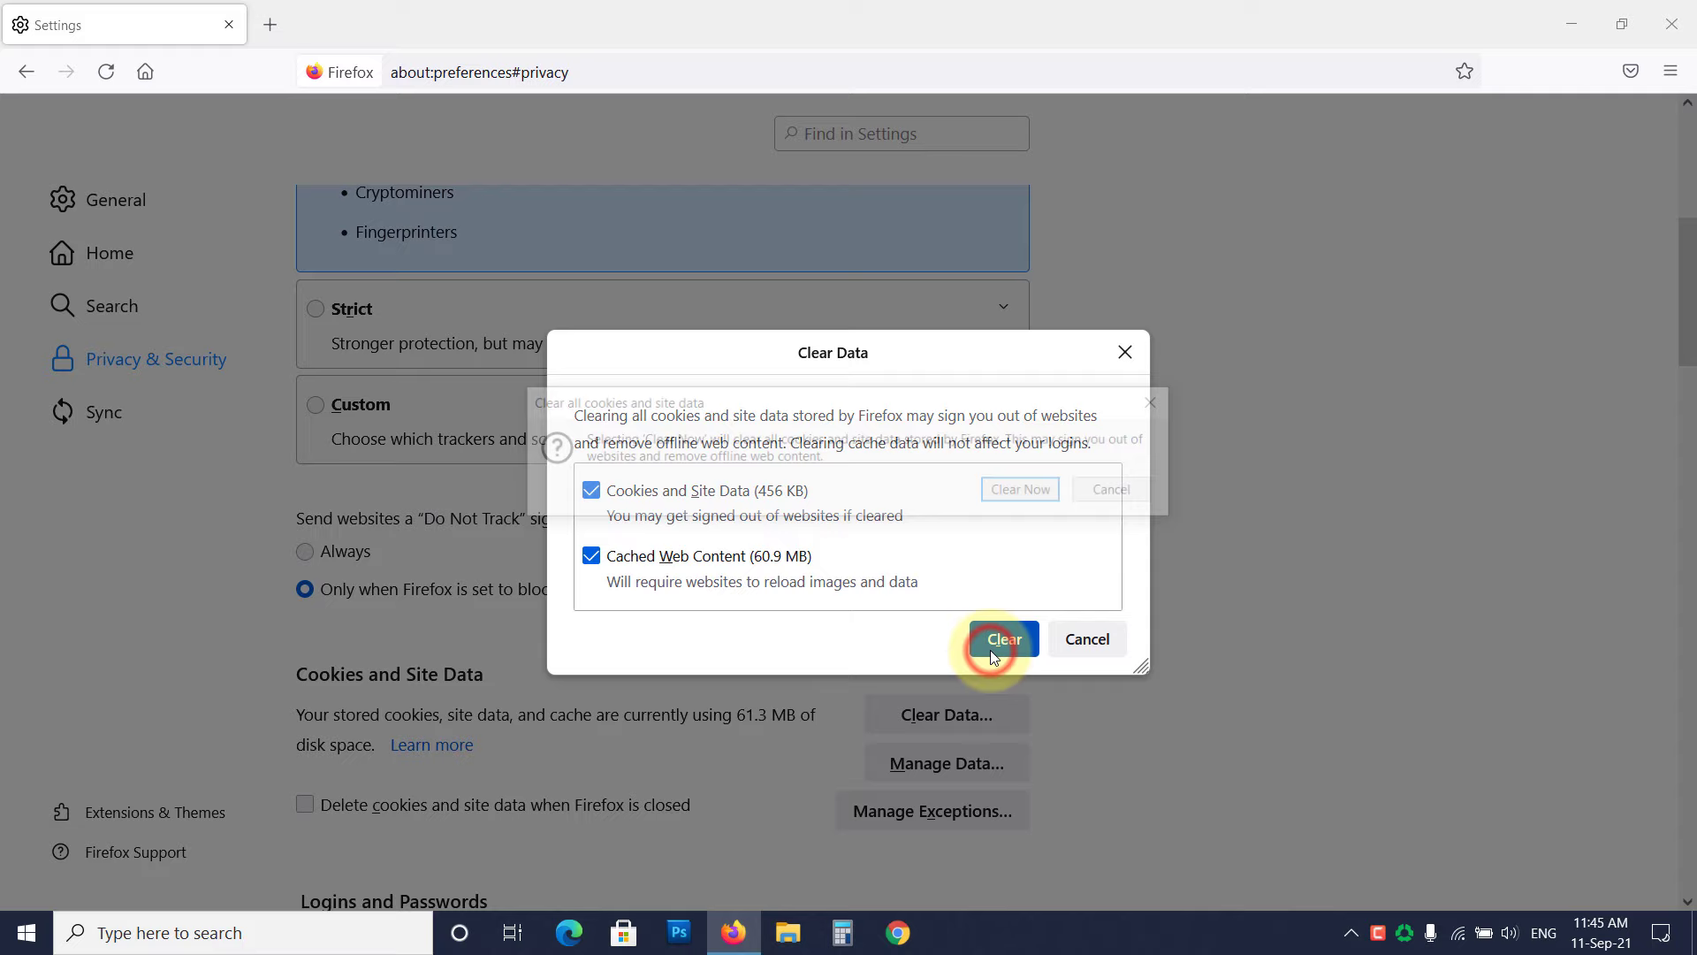
{"action": "left_click", "coordinate": [1036, 493]}
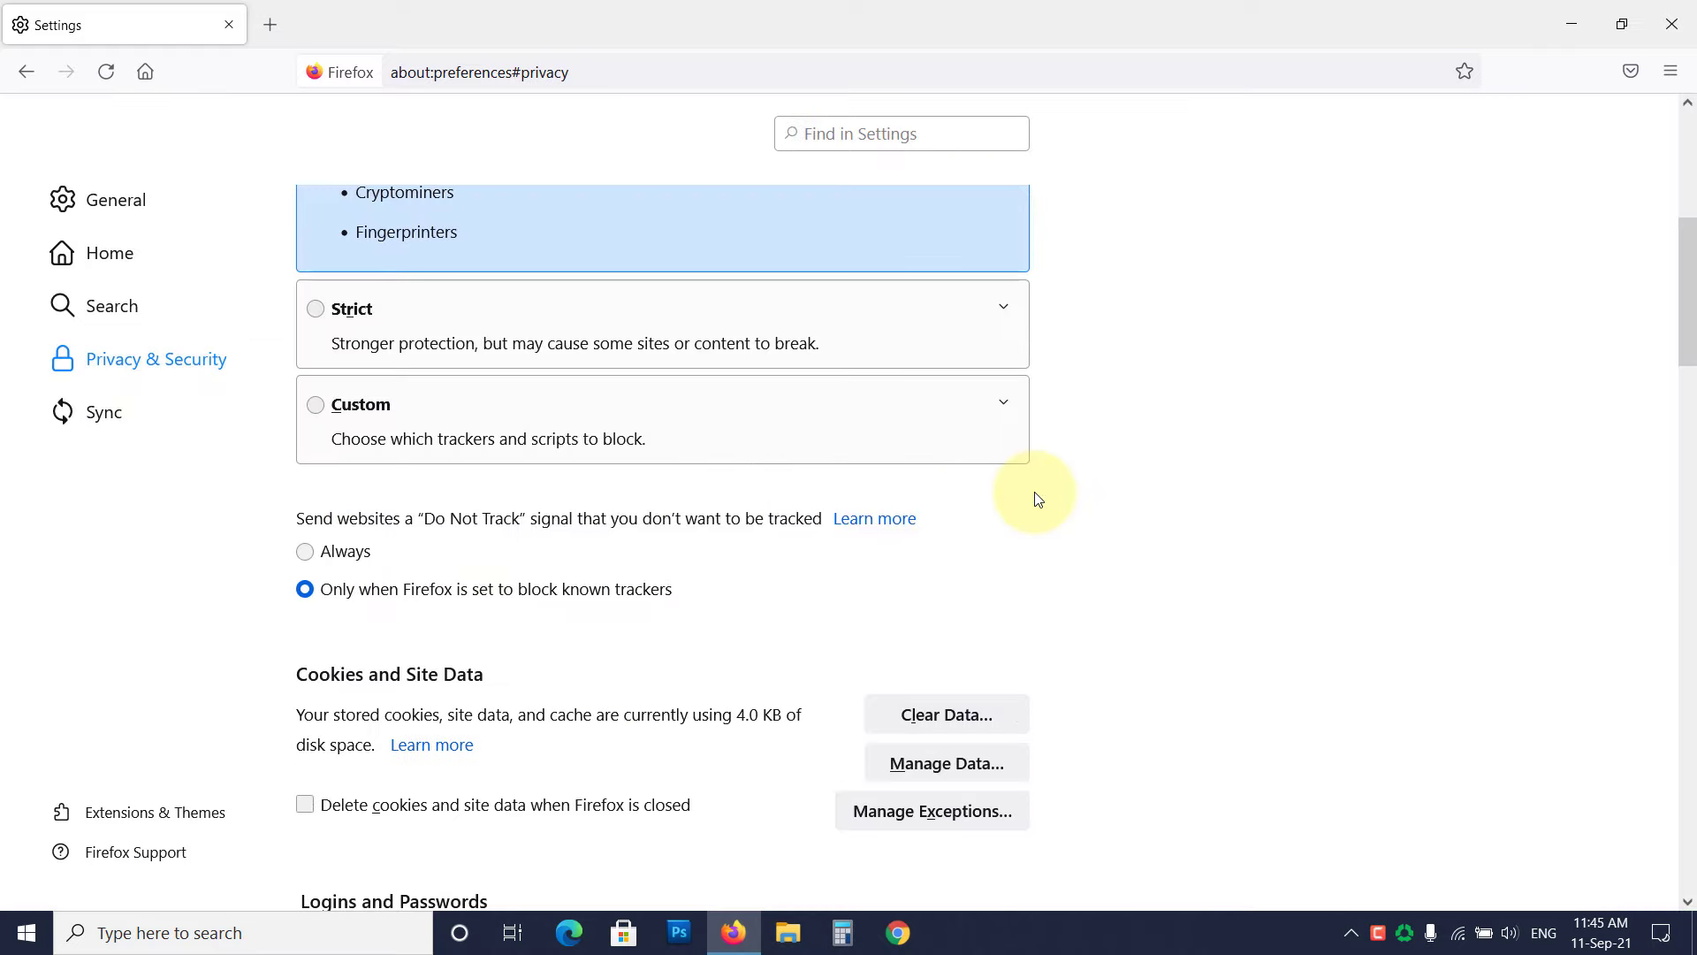
- Clear Firefox's recent history with the time range set to Everything
{"action": "scroll", "coordinate": [1057, 716], "scroll_direction": "down", "scroll_amount": 10}
{"action": "left_click", "coordinate": [947, 353]}
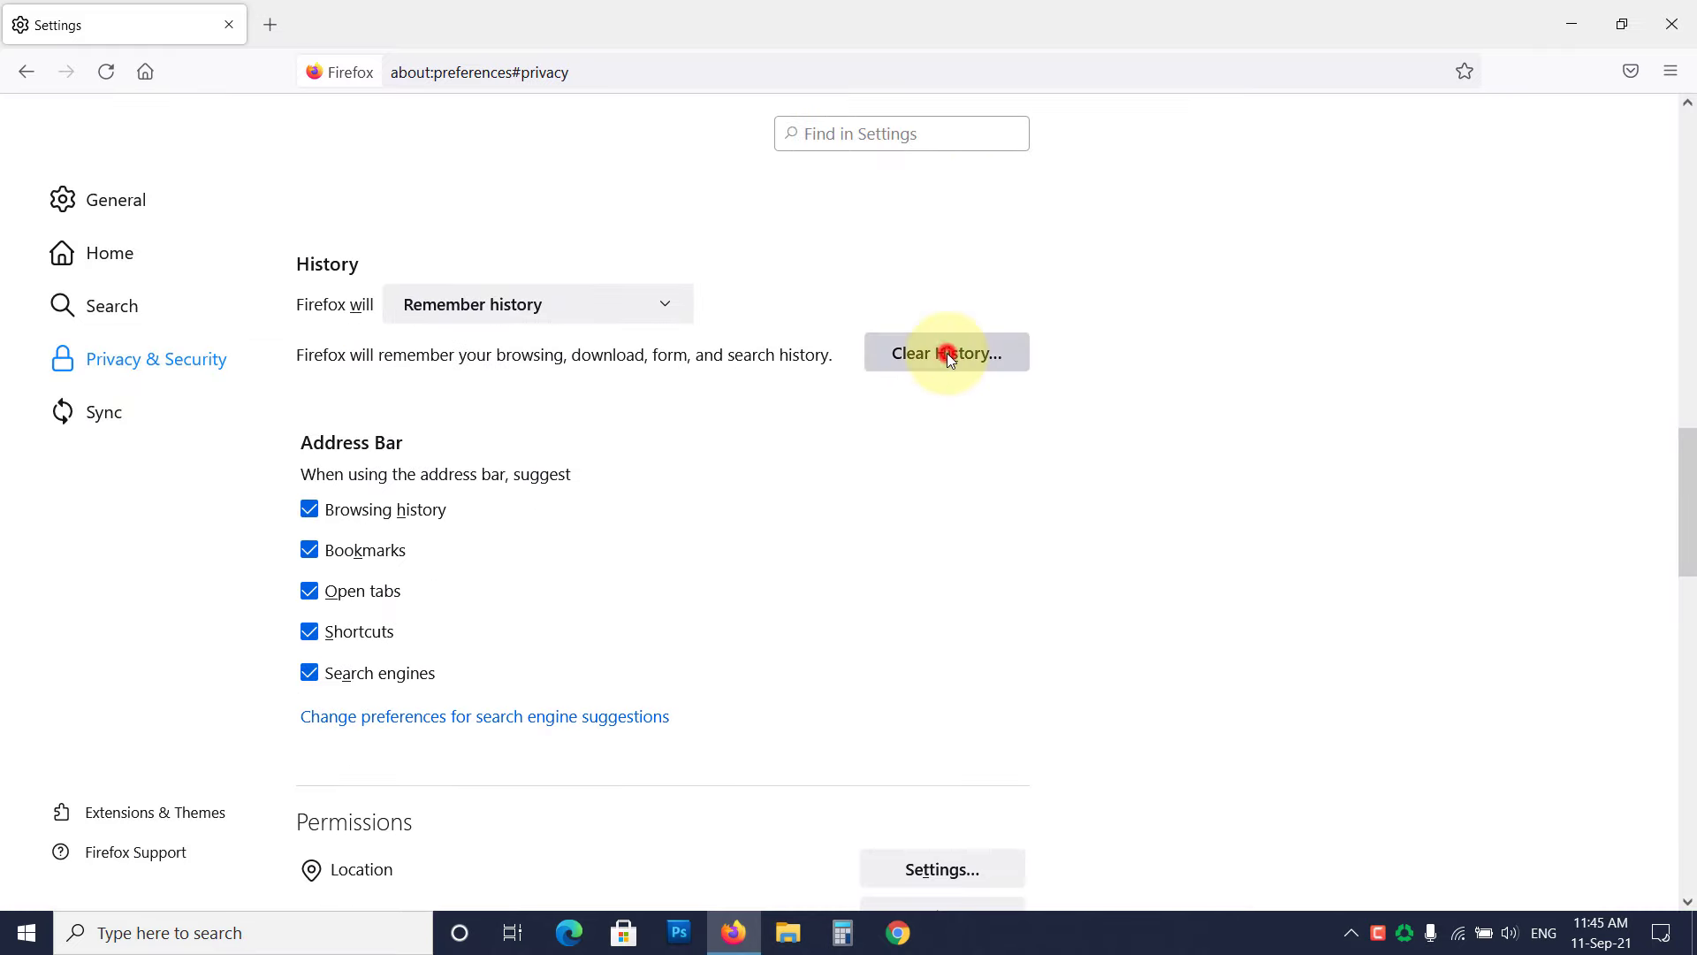
{"action": "left_click", "coordinate": [952, 380]}
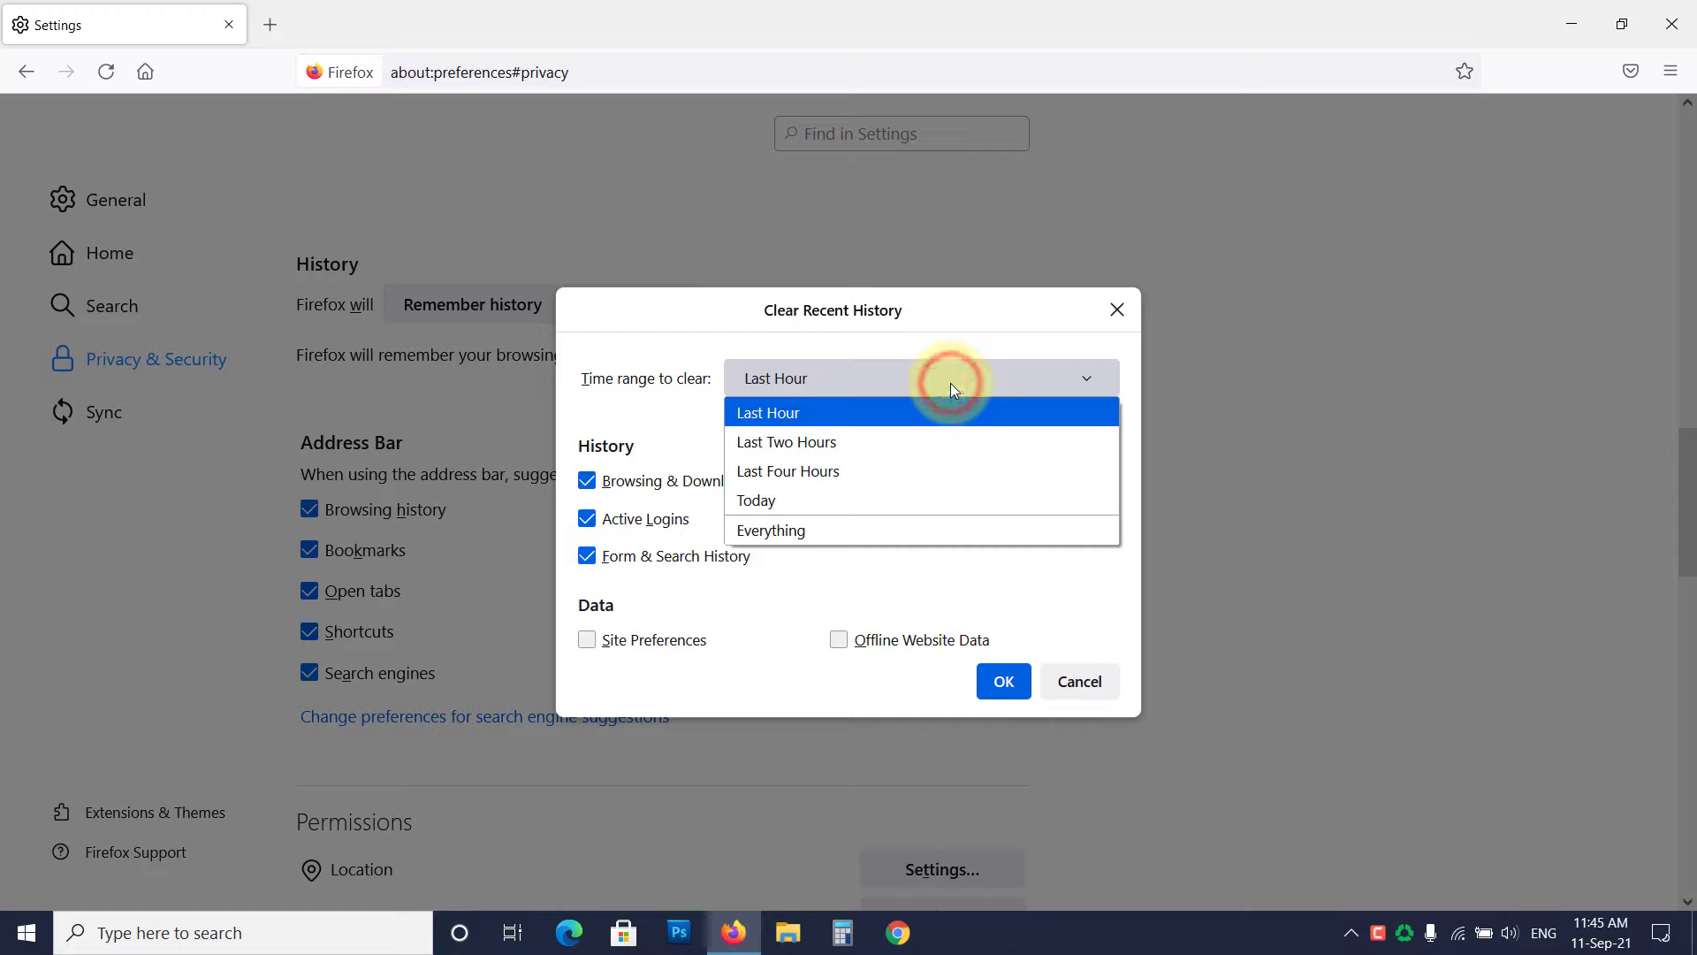
{"action": "left_click", "coordinate": [931, 525]}
{"action": "left_click", "coordinate": [1003, 727]}
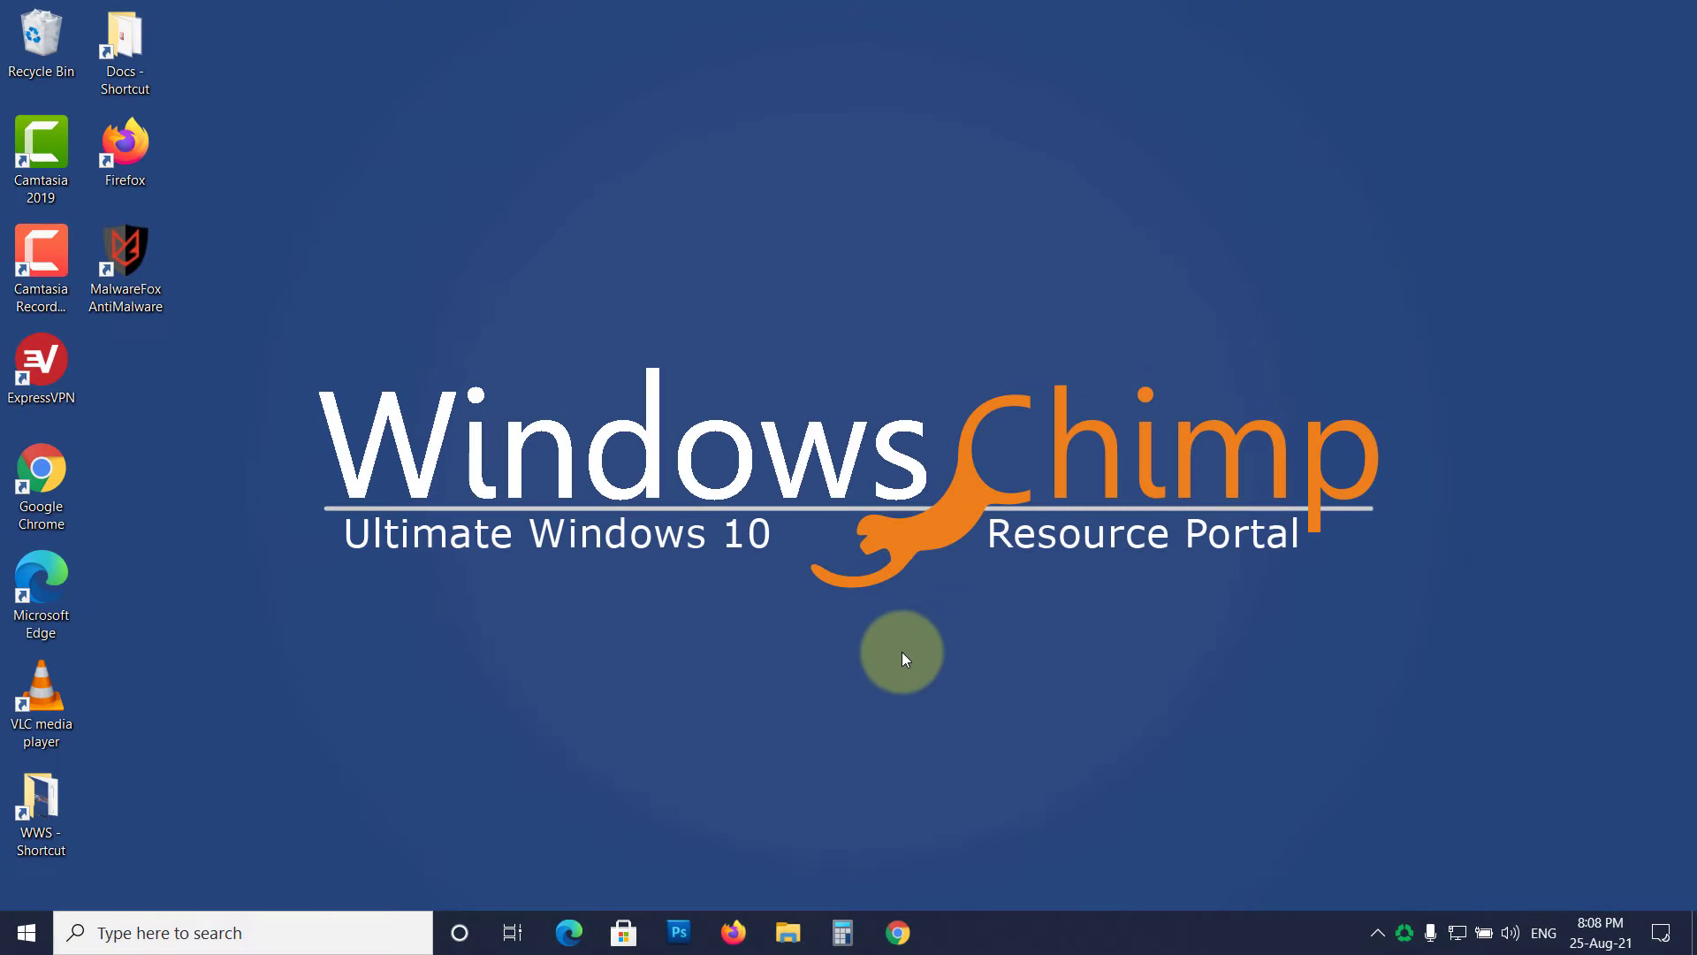
- Restart the PC from the Start menu's power options
{"action": "left_click", "coordinate": [26, 933]}
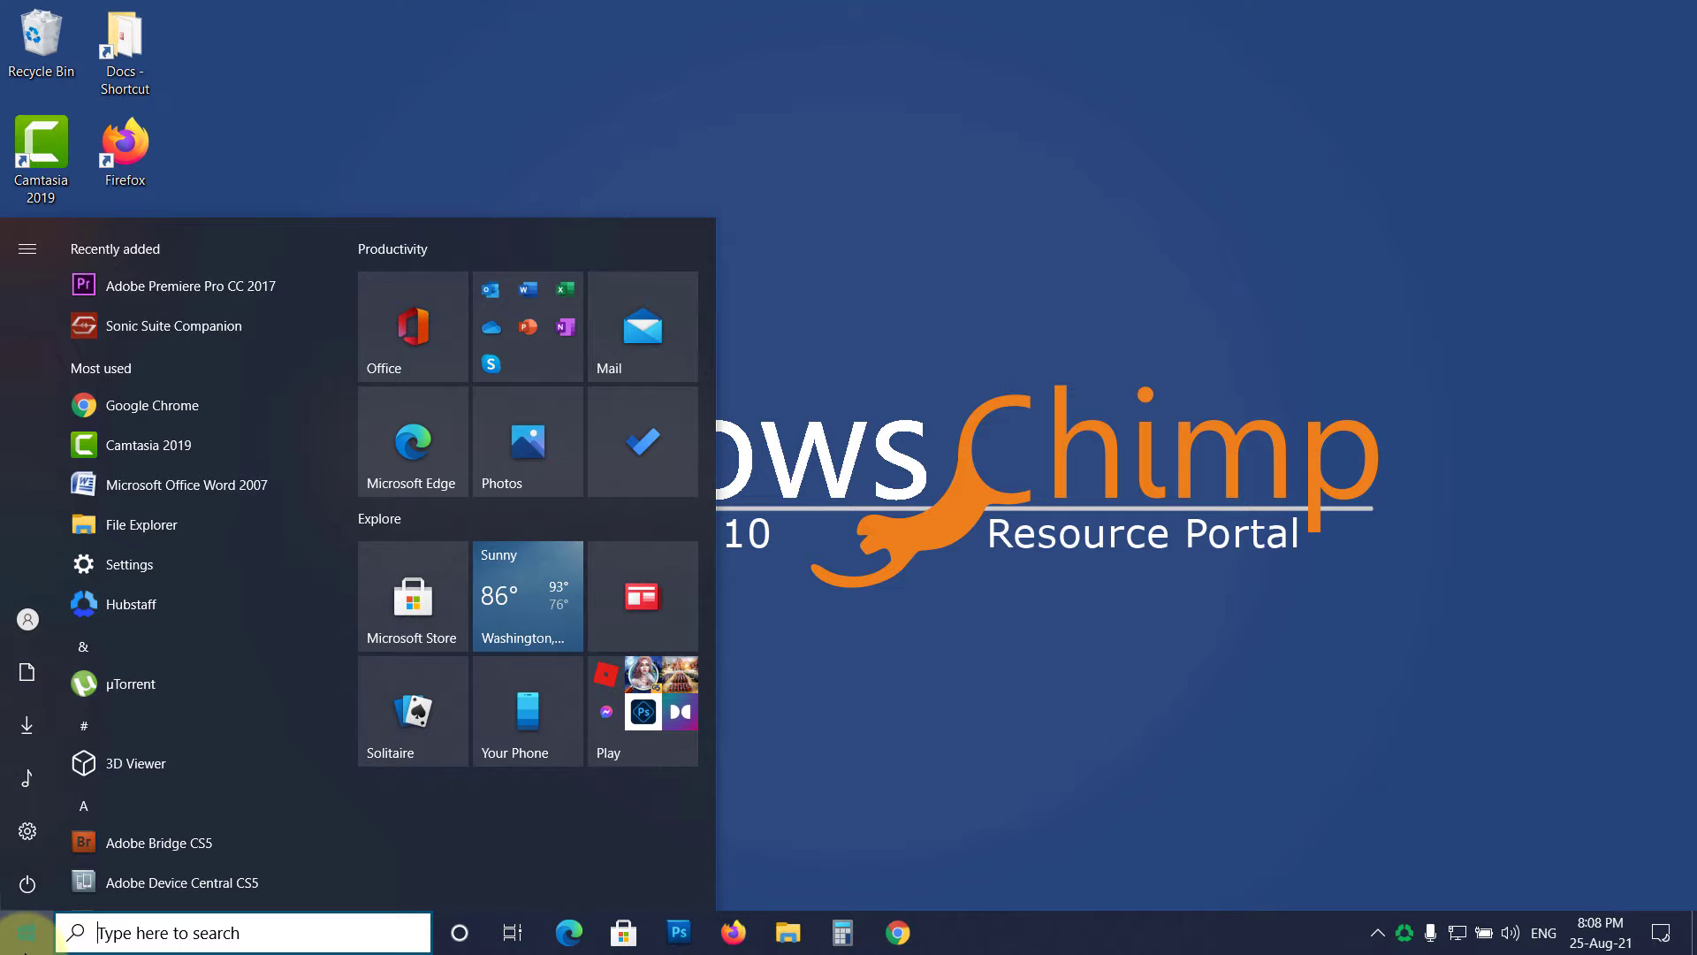
{"action": "left_click", "coordinate": [28, 884]}
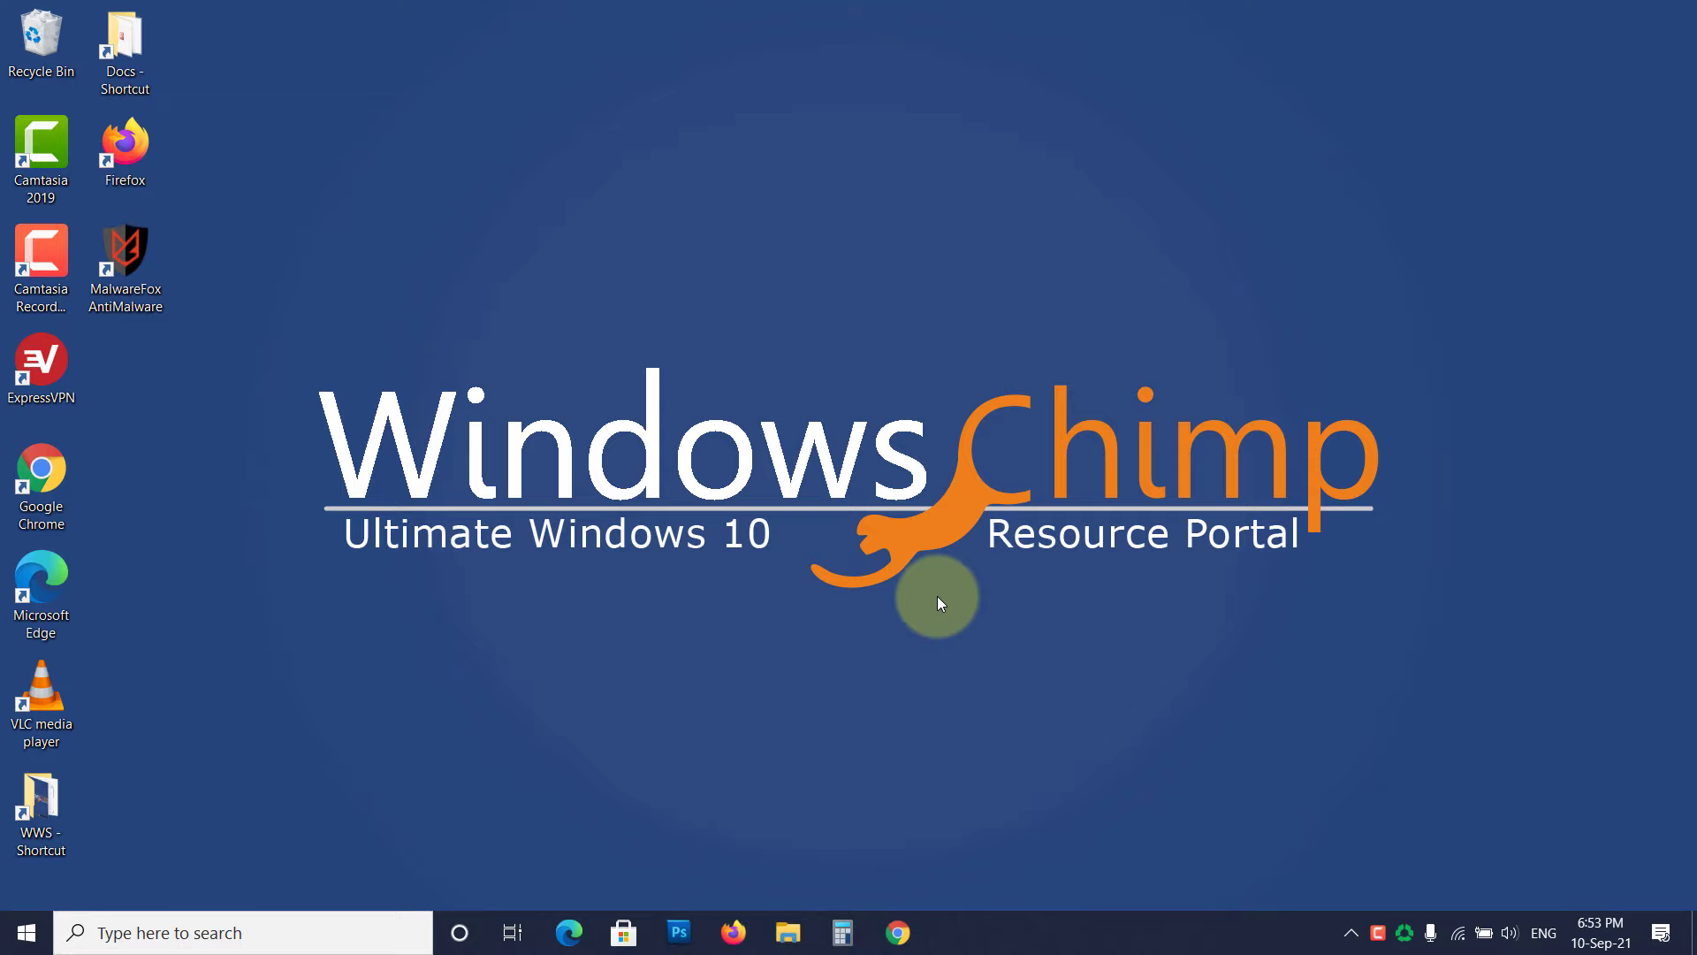
- Check the taskbar calendar showing Friday, September 10, 2021, 6:53 PM
{"action": "left_click", "coordinate": [1597, 938]}
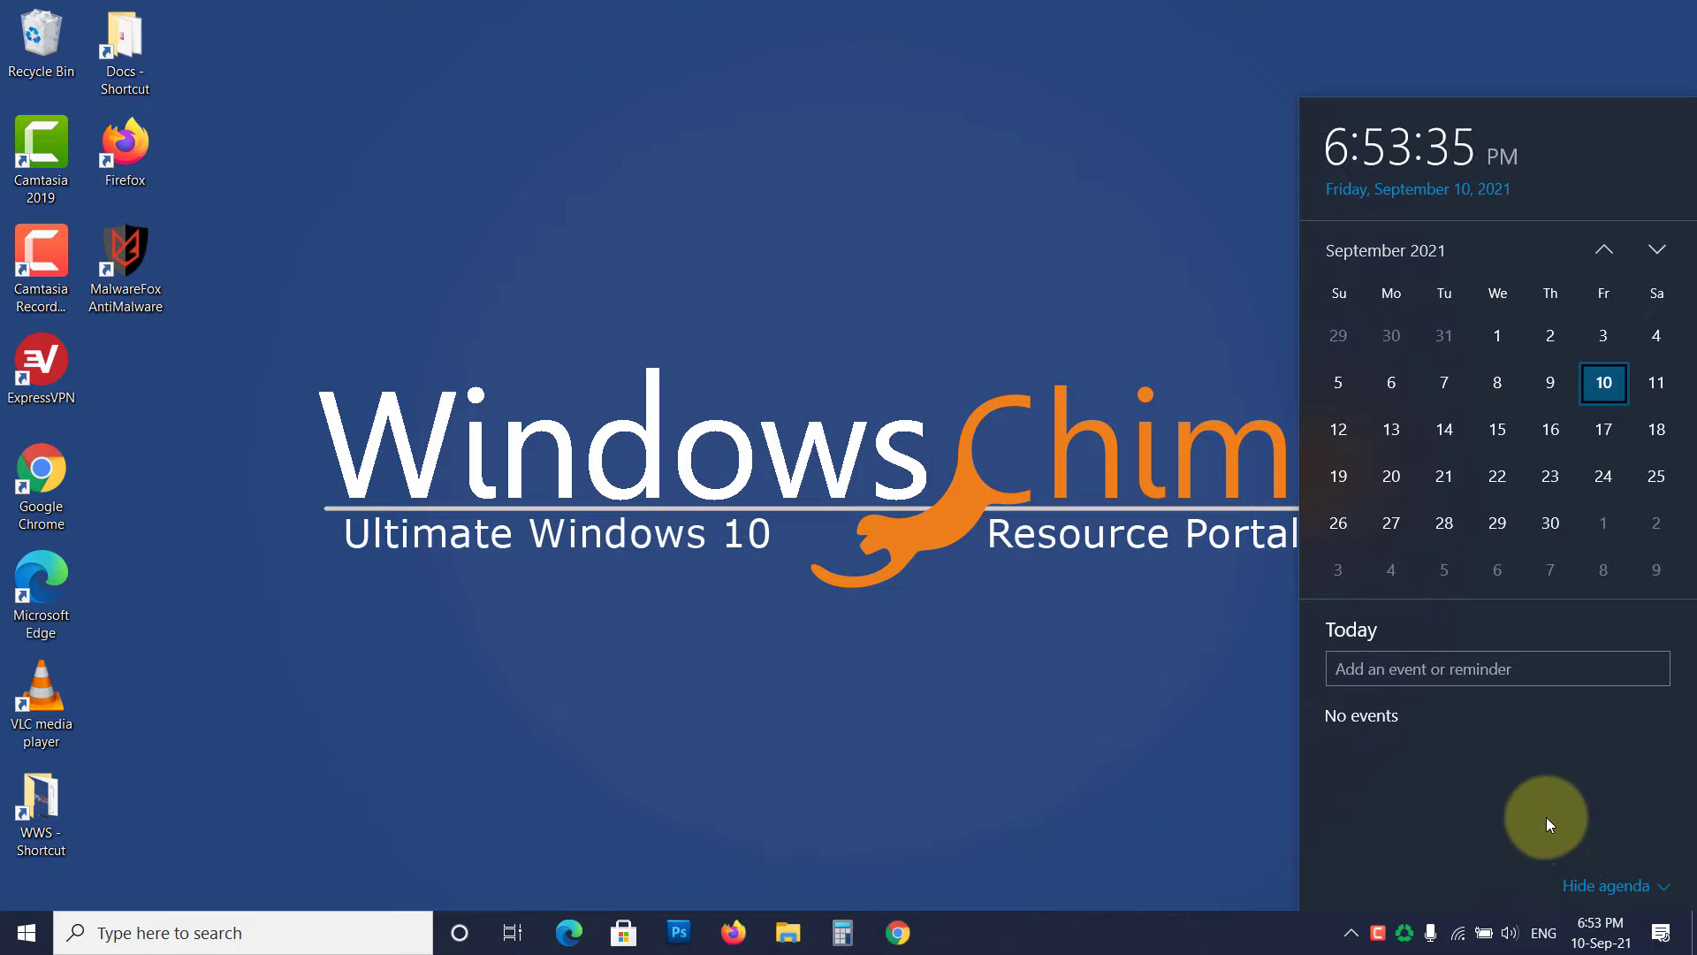
{"action": "left_click", "coordinate": [1151, 717]}
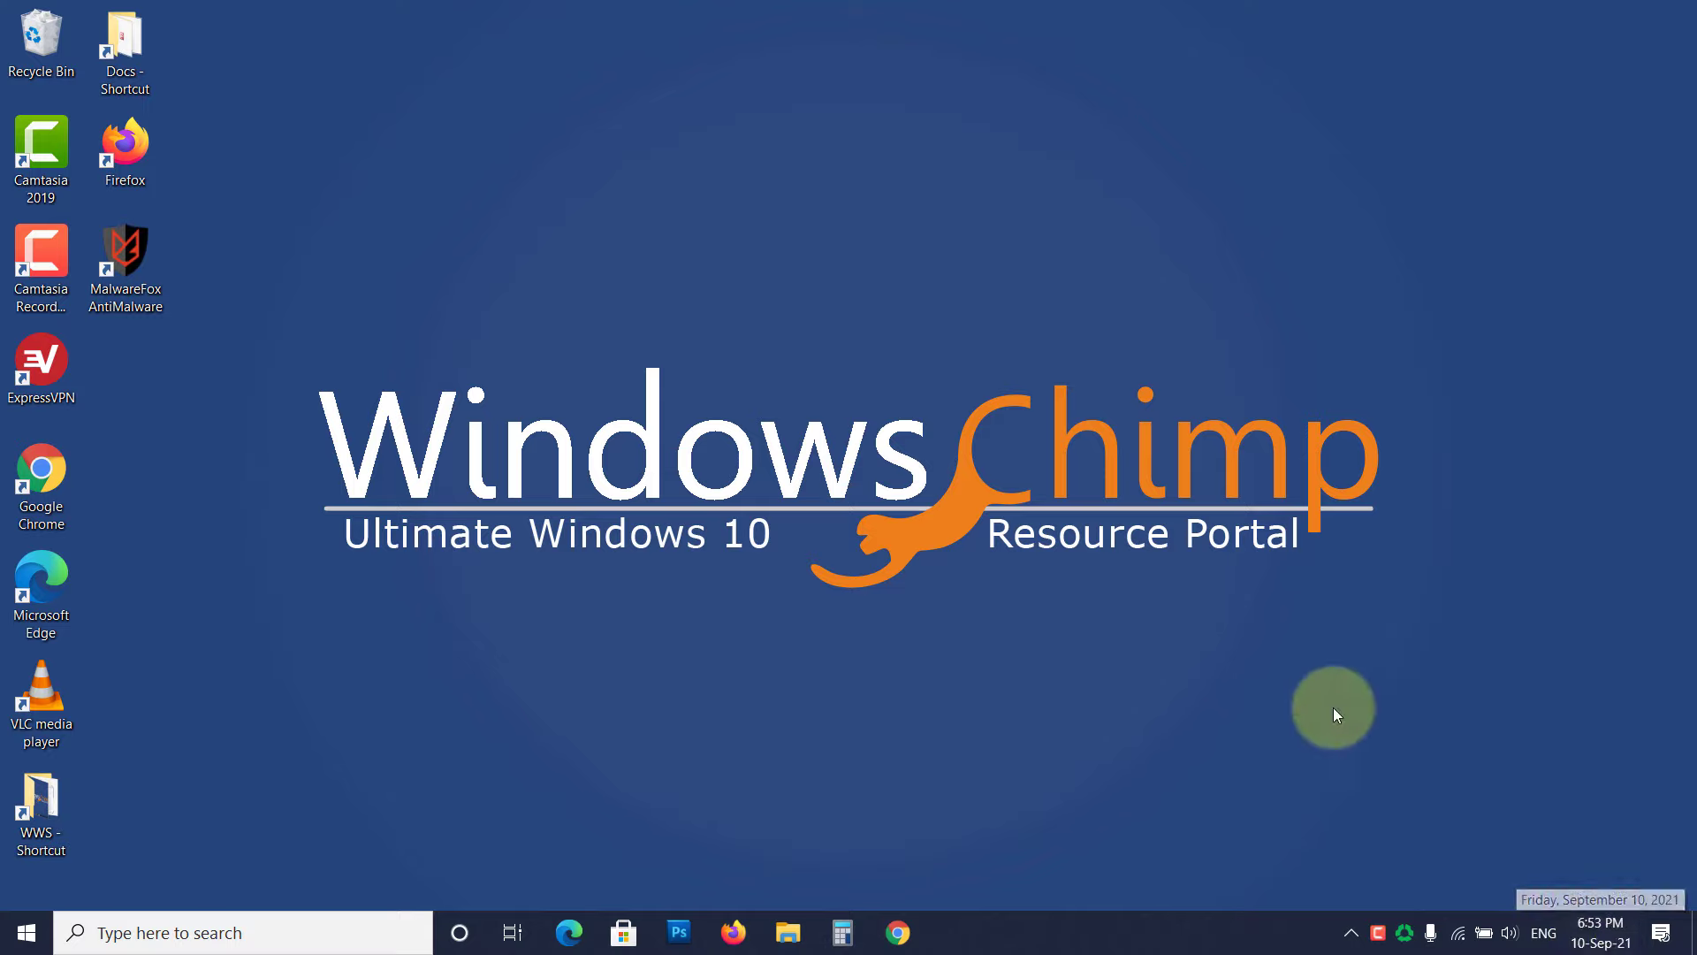
{"action": "left_click", "coordinate": [1588, 943]}
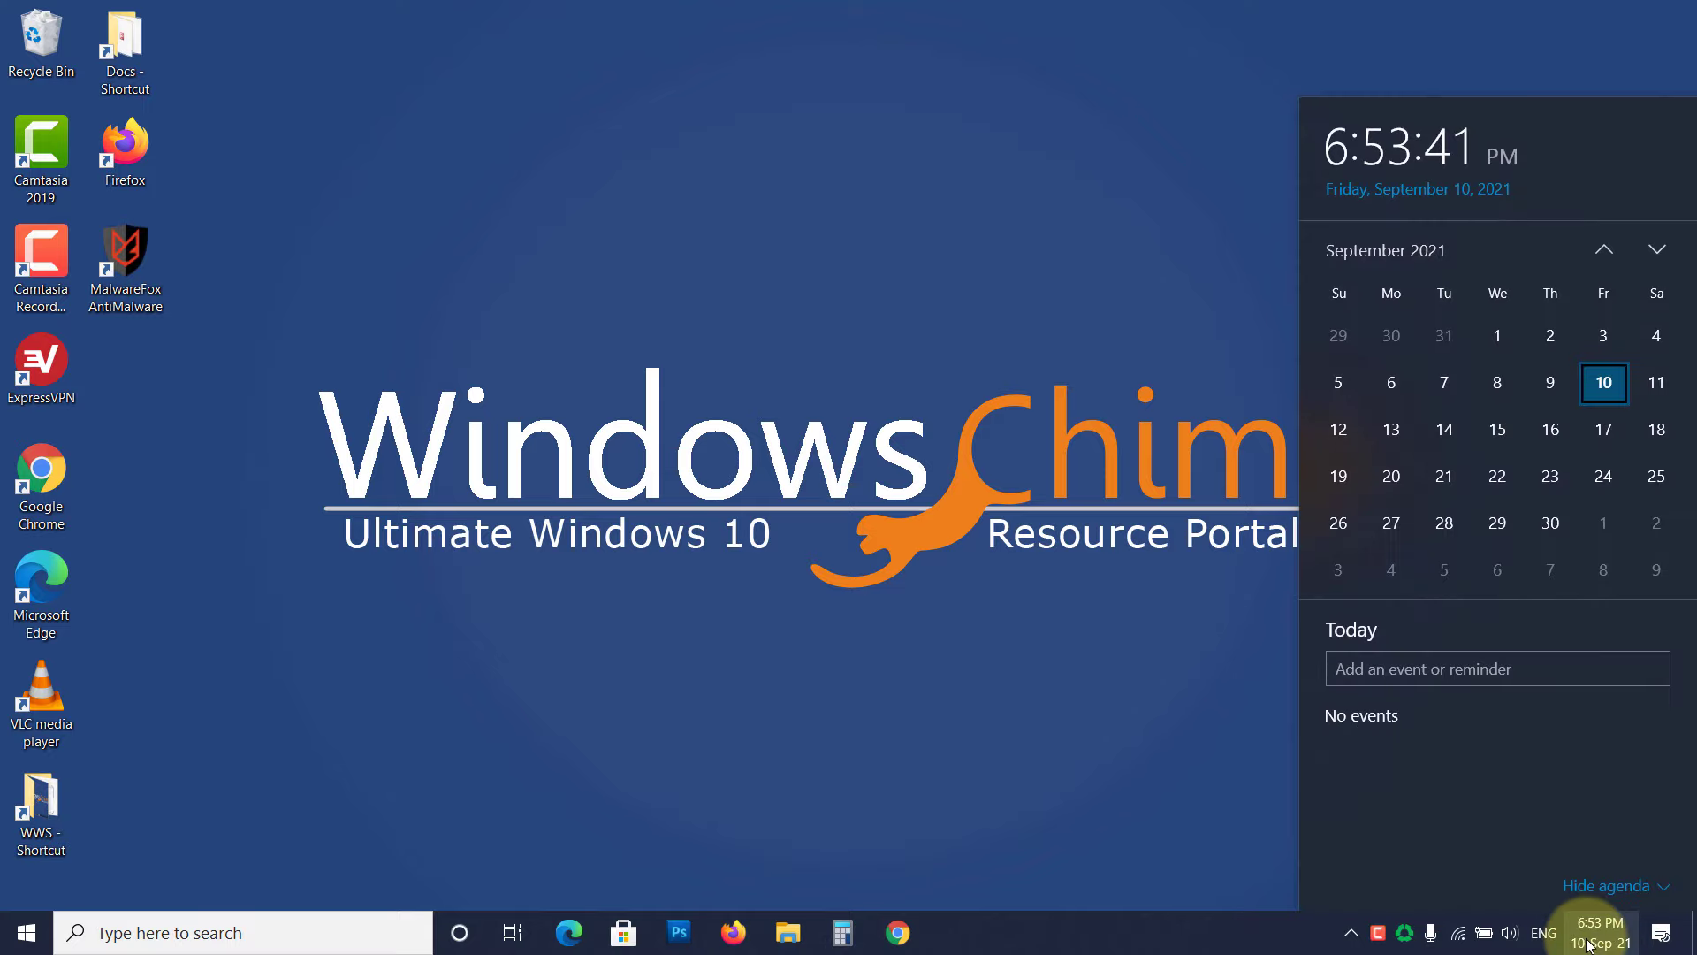
- Sync the clock in Date & time settings and open the manual date and time editor
{"action": "right_click", "coordinate": [1589, 943]}
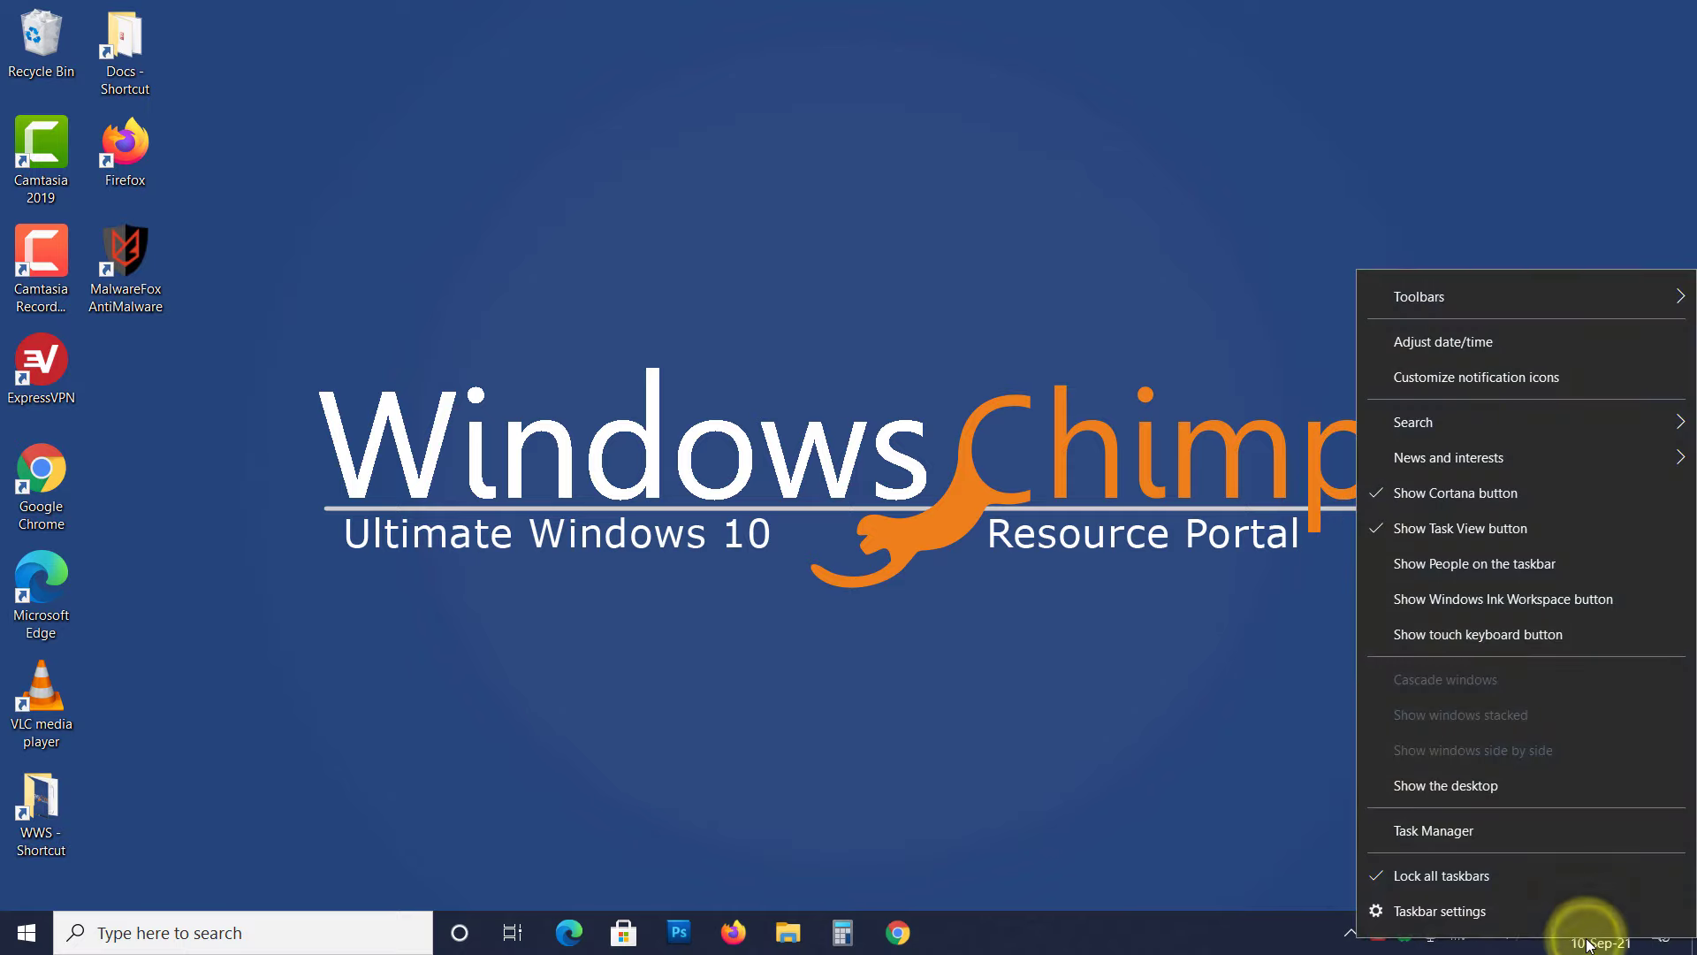
{"action": "left_click", "coordinate": [1492, 345]}
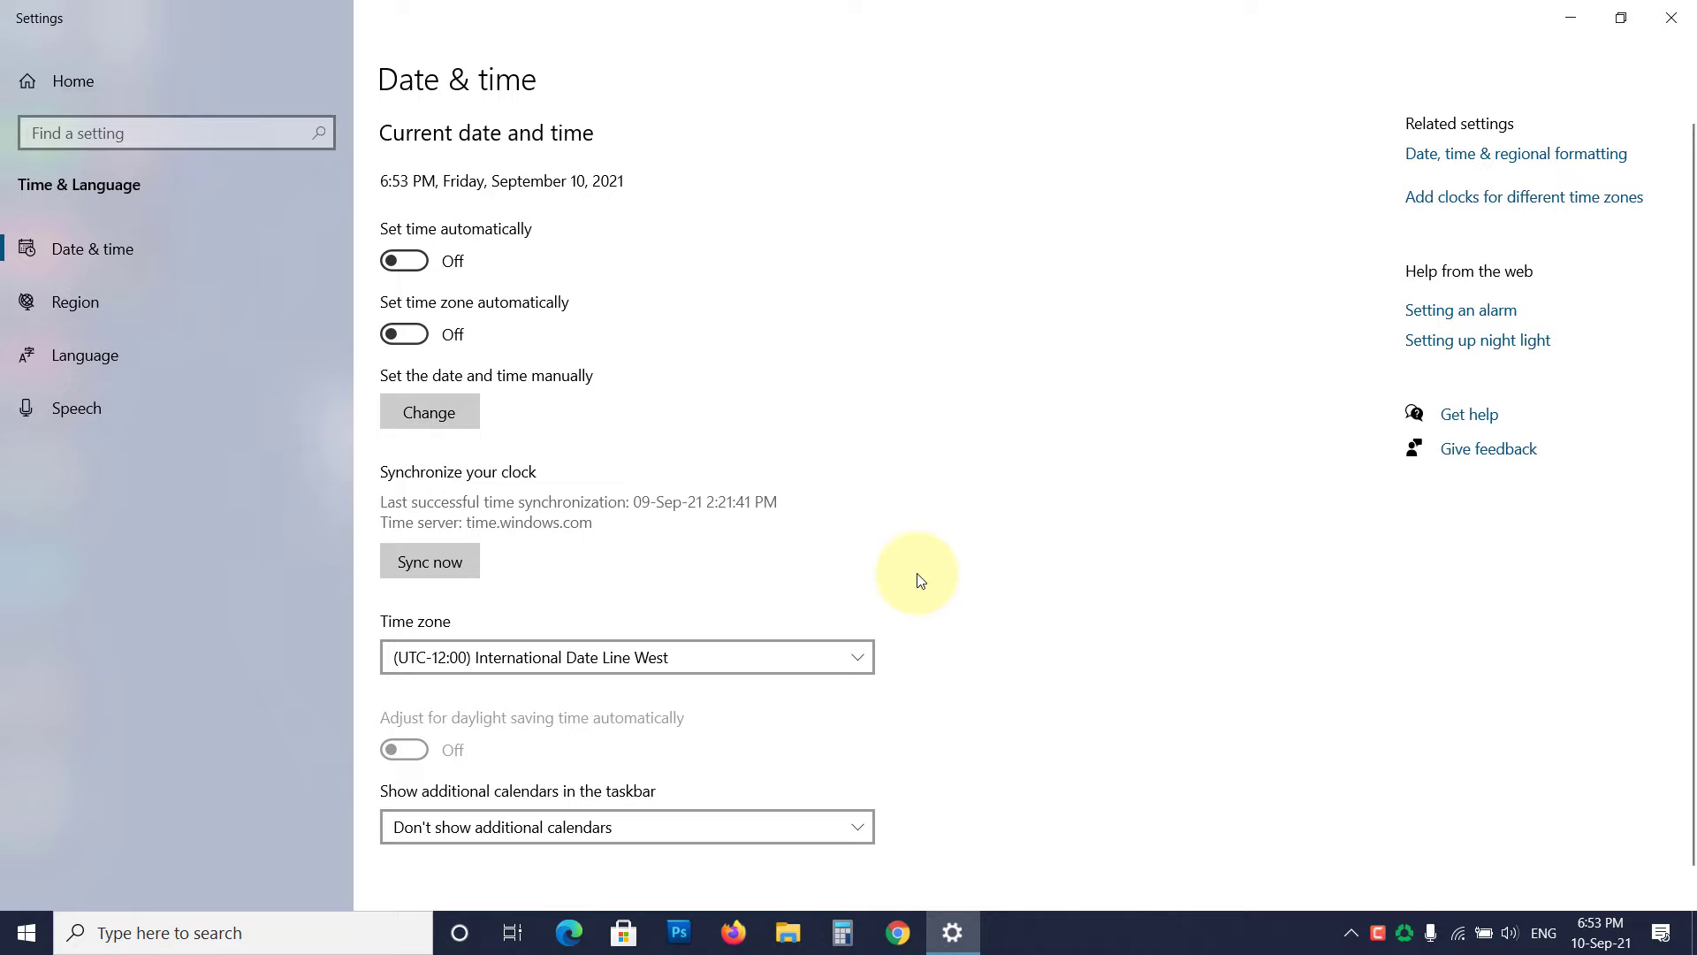
{"action": "left_click", "coordinate": [440, 560]}
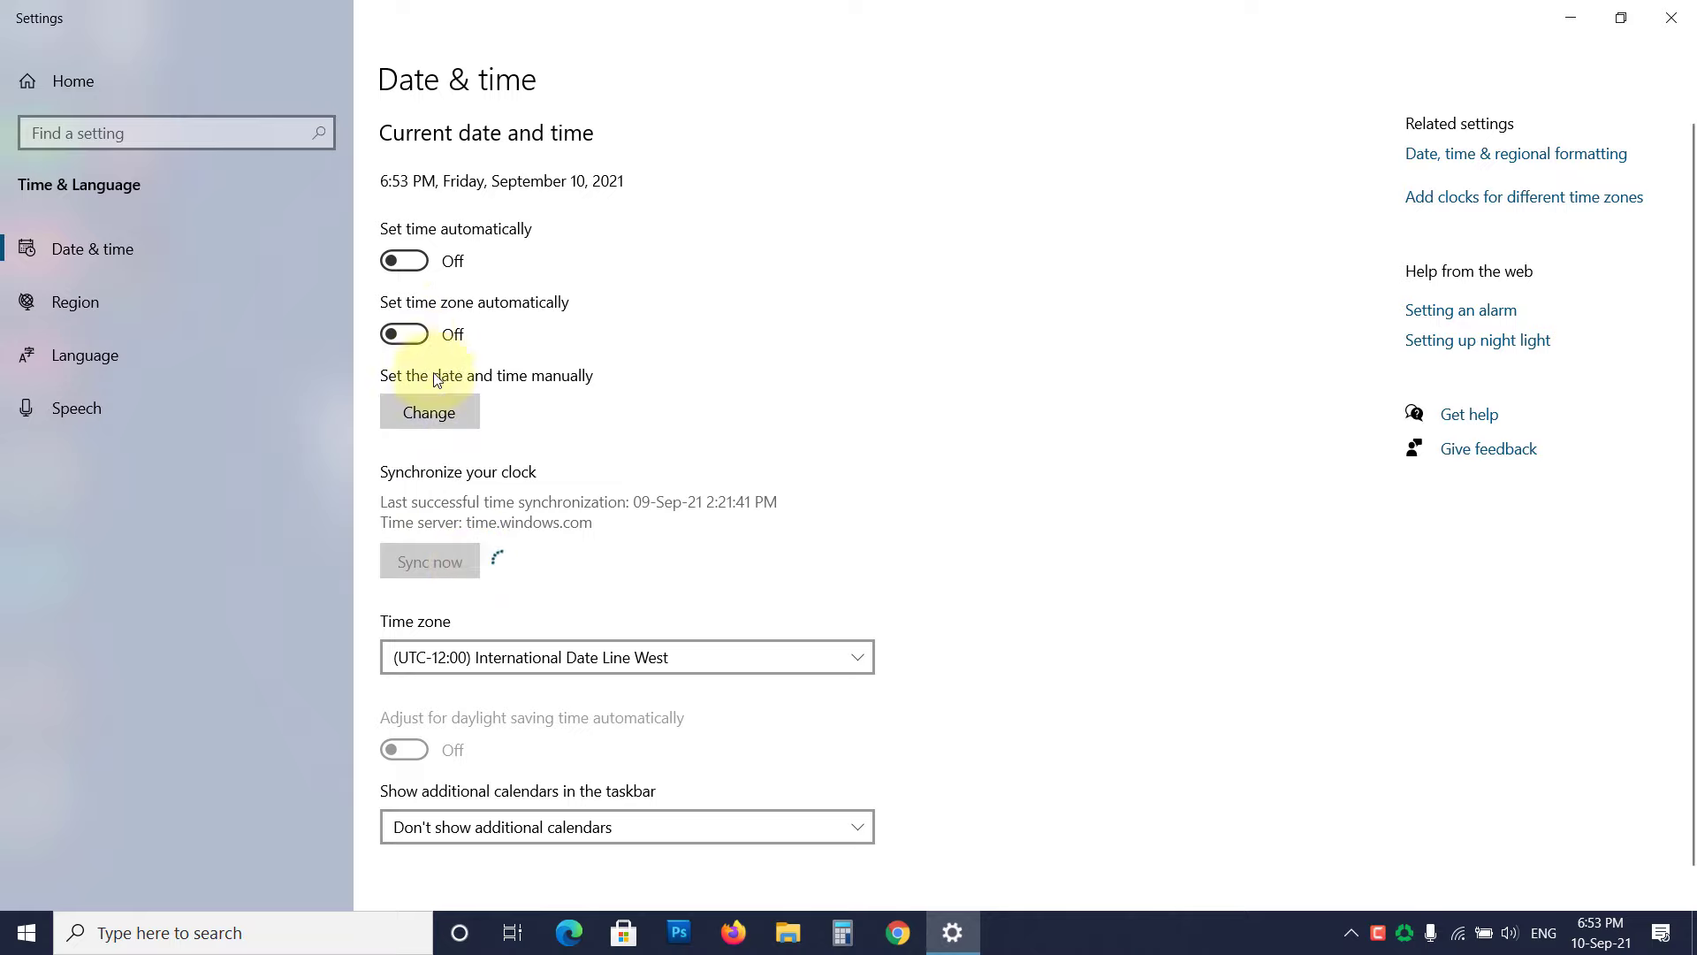
{"action": "left_click", "coordinate": [432, 412]}
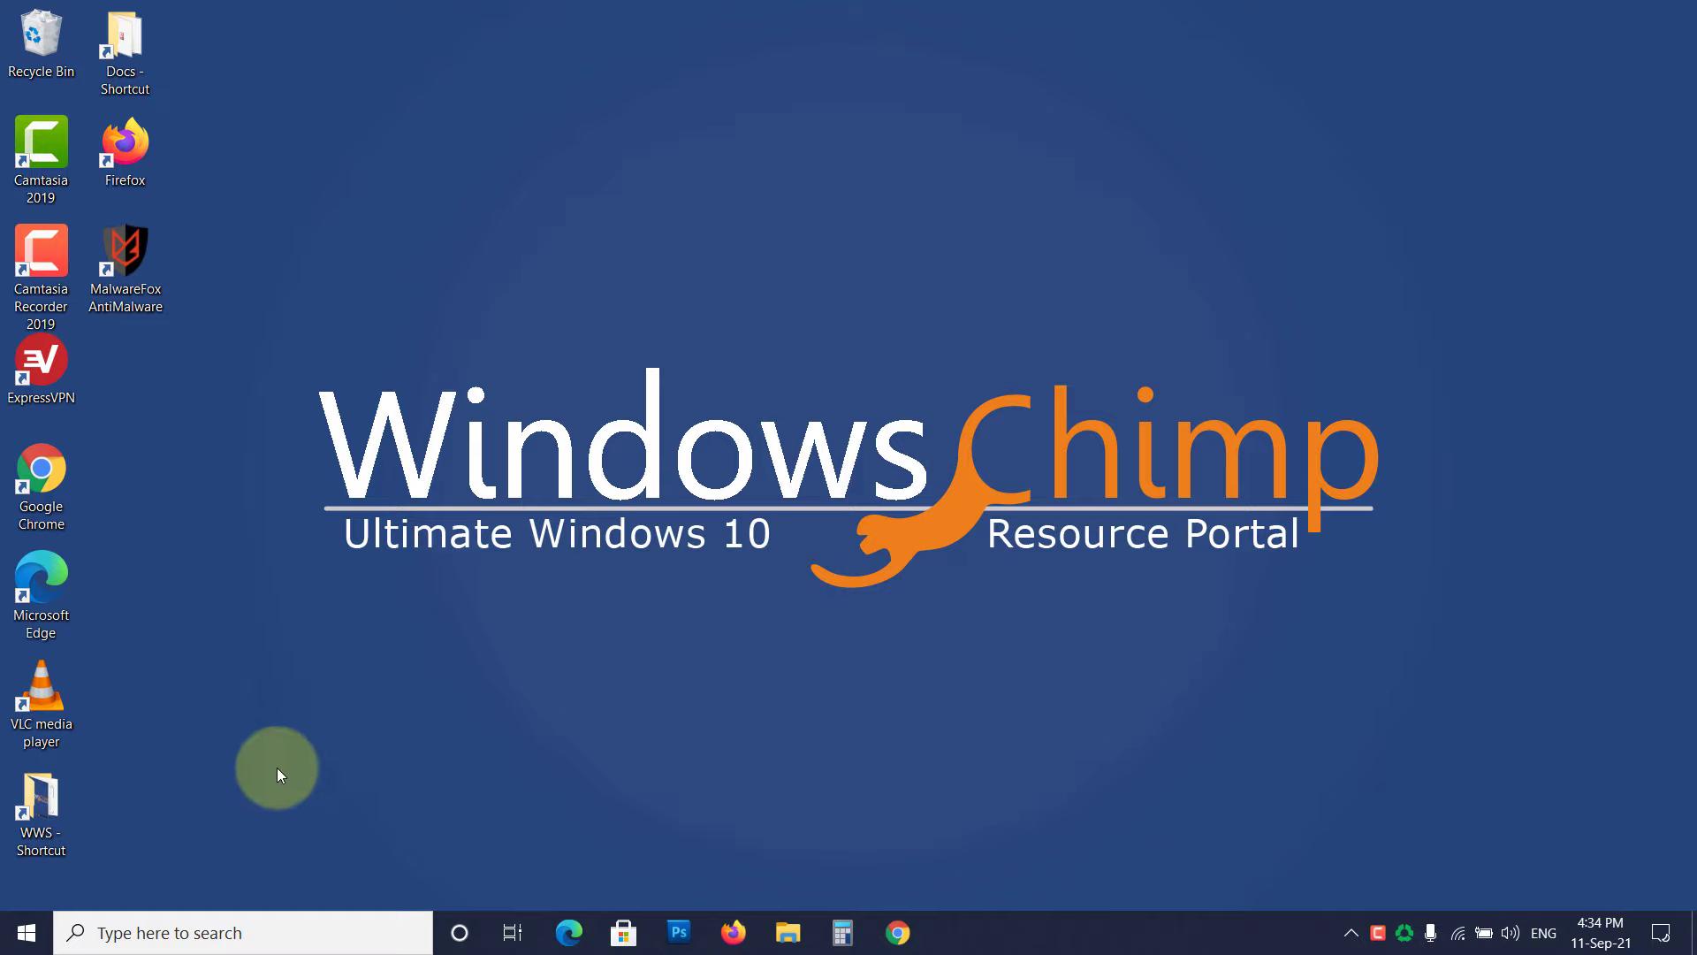
- Open the network adapter list via Settings > Network & Internet > Change adapter options
{"action": "left_click", "coordinate": [26, 930]}
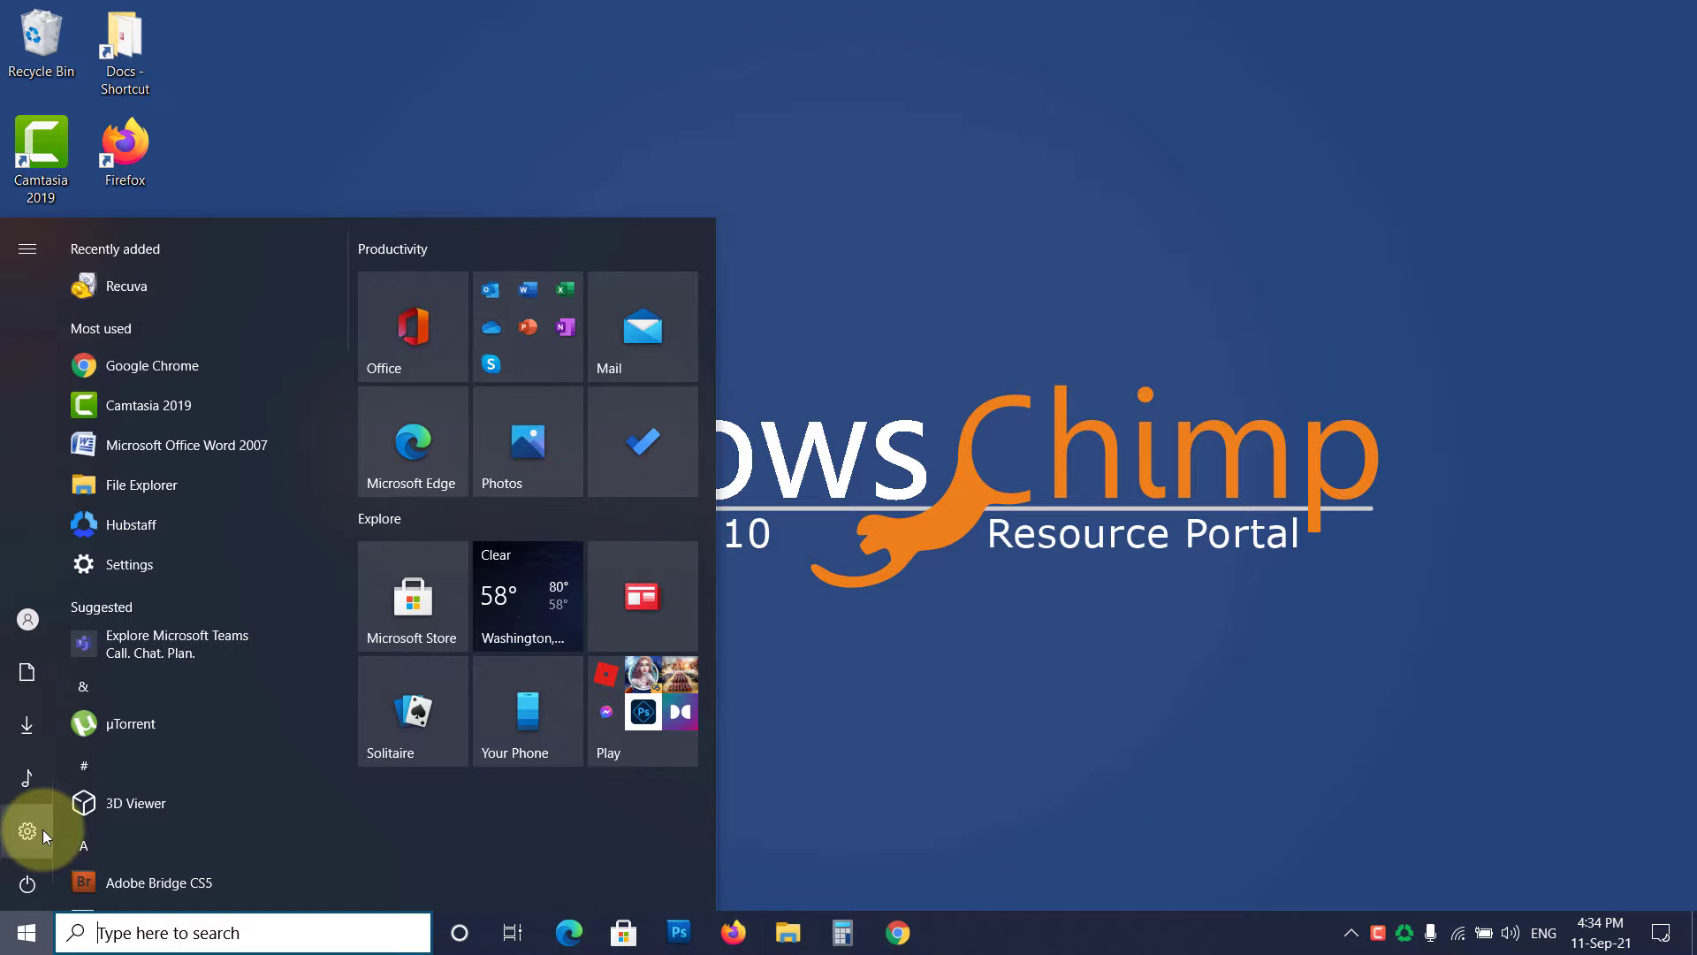
{"action": "left_click", "coordinate": [31, 828]}
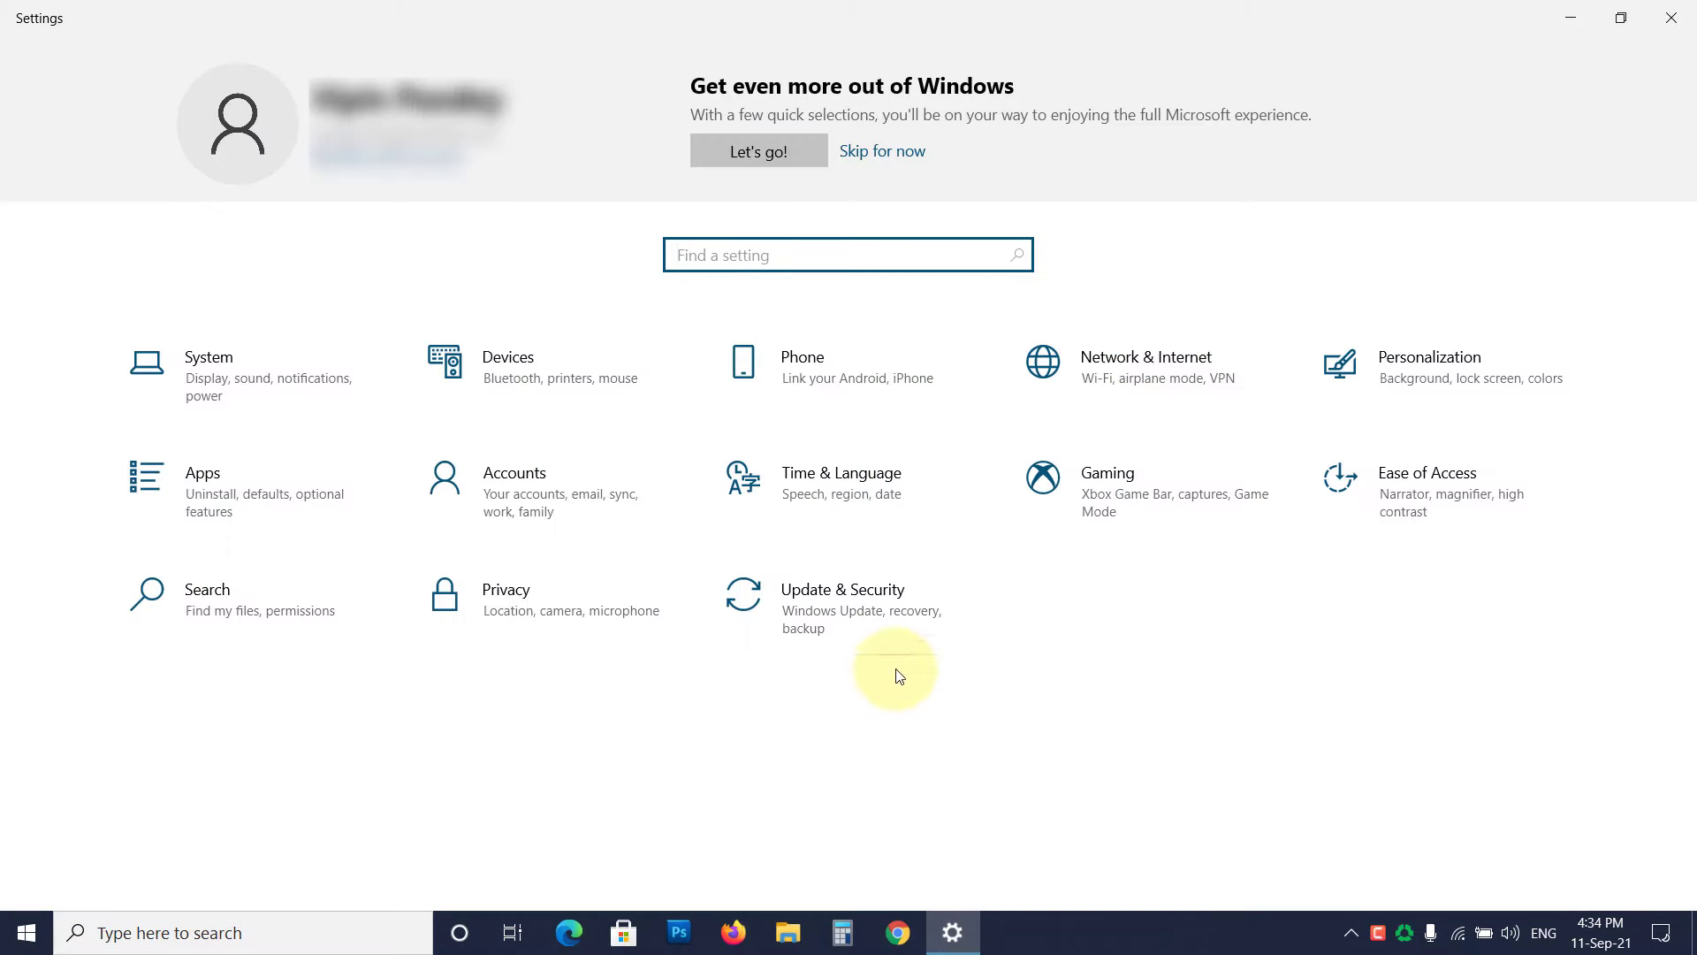
{"action": "left_click", "coordinate": [1147, 358]}
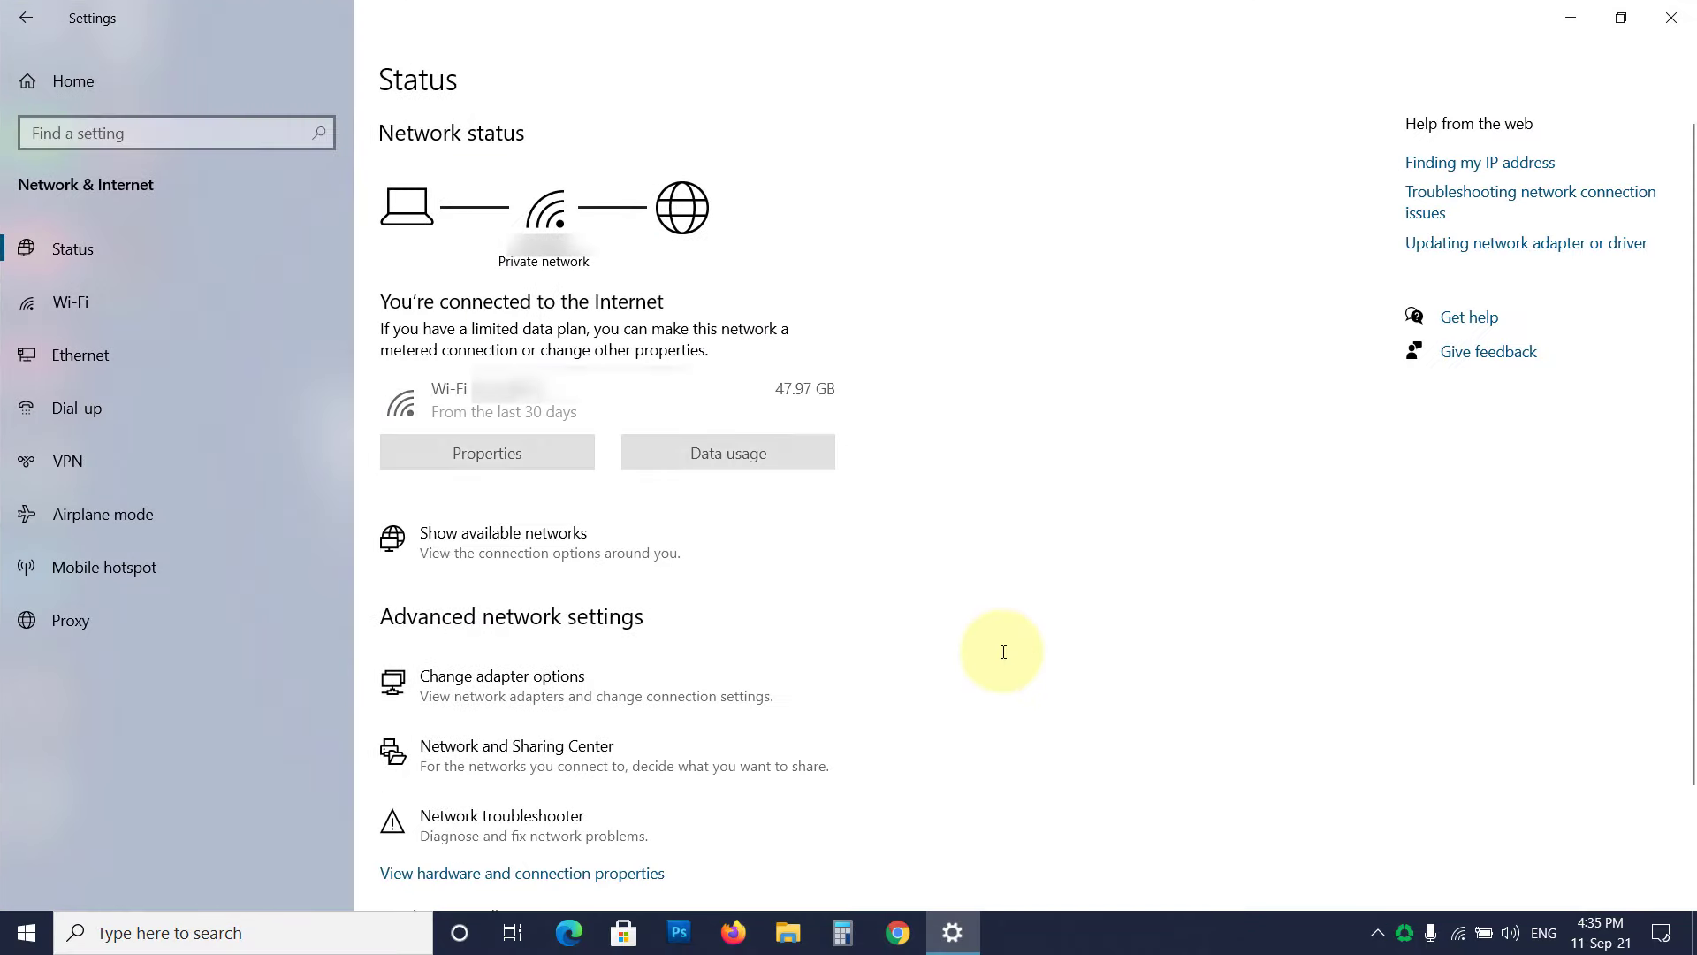
{"action": "left_click", "coordinate": [476, 688]}
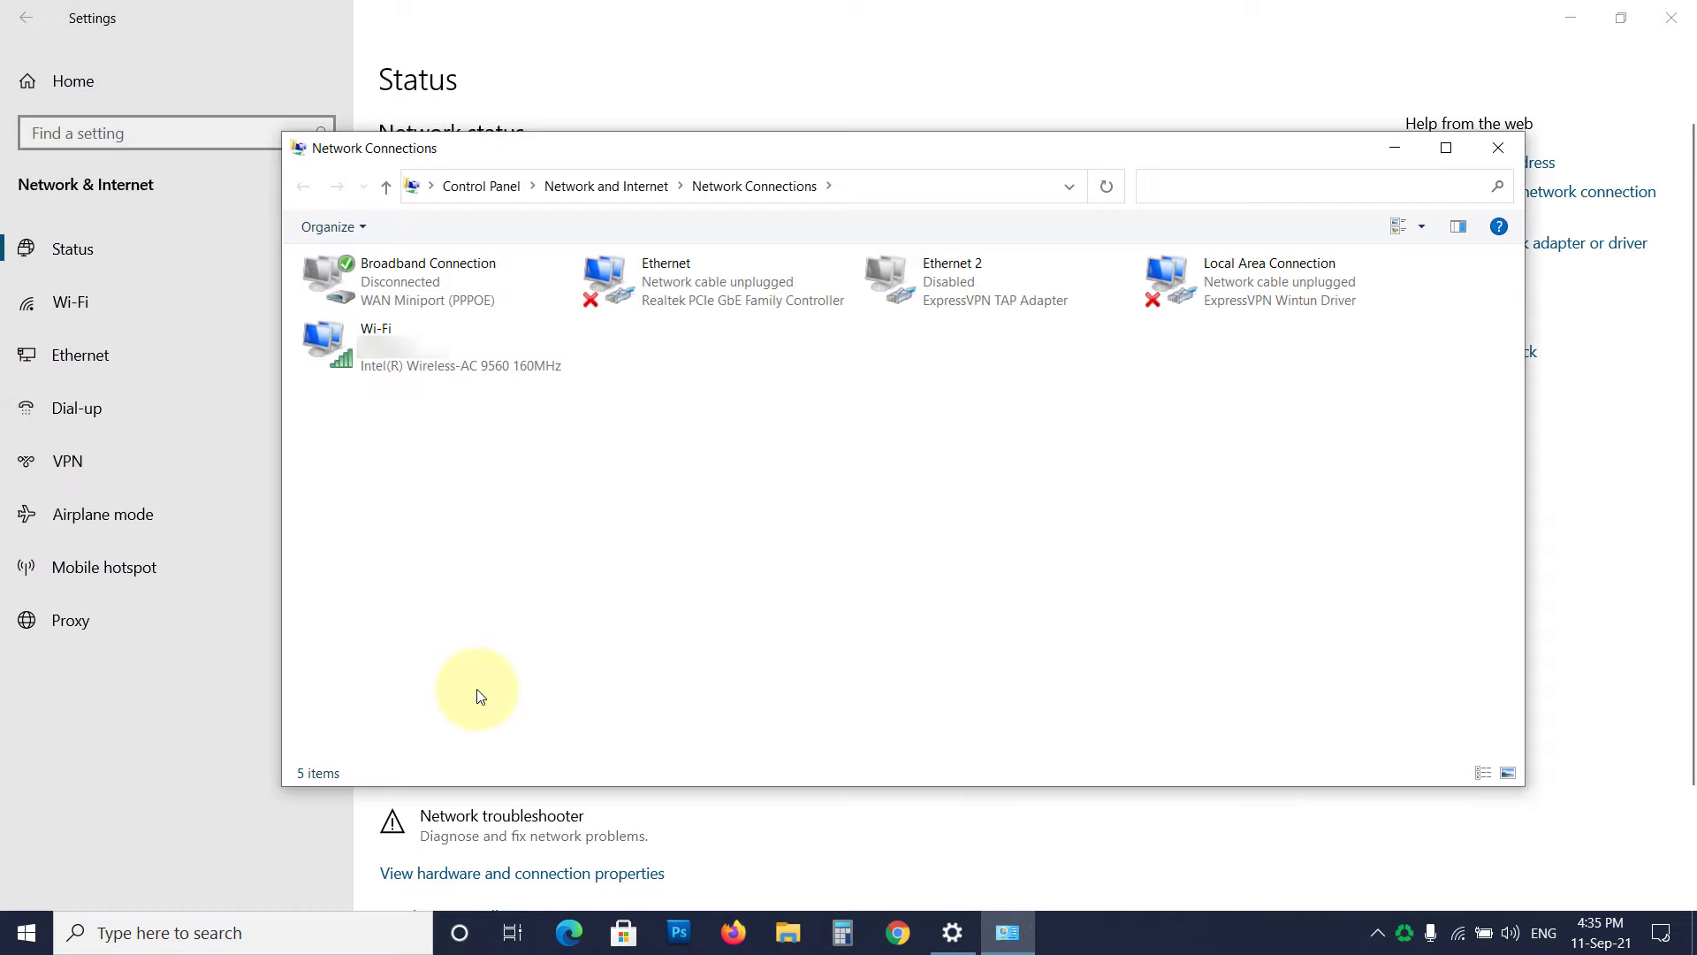
- Open the TCP/IPv4 Properties of the Wi-Fi adapter
{"action": "right_click", "coordinate": [507, 340]}
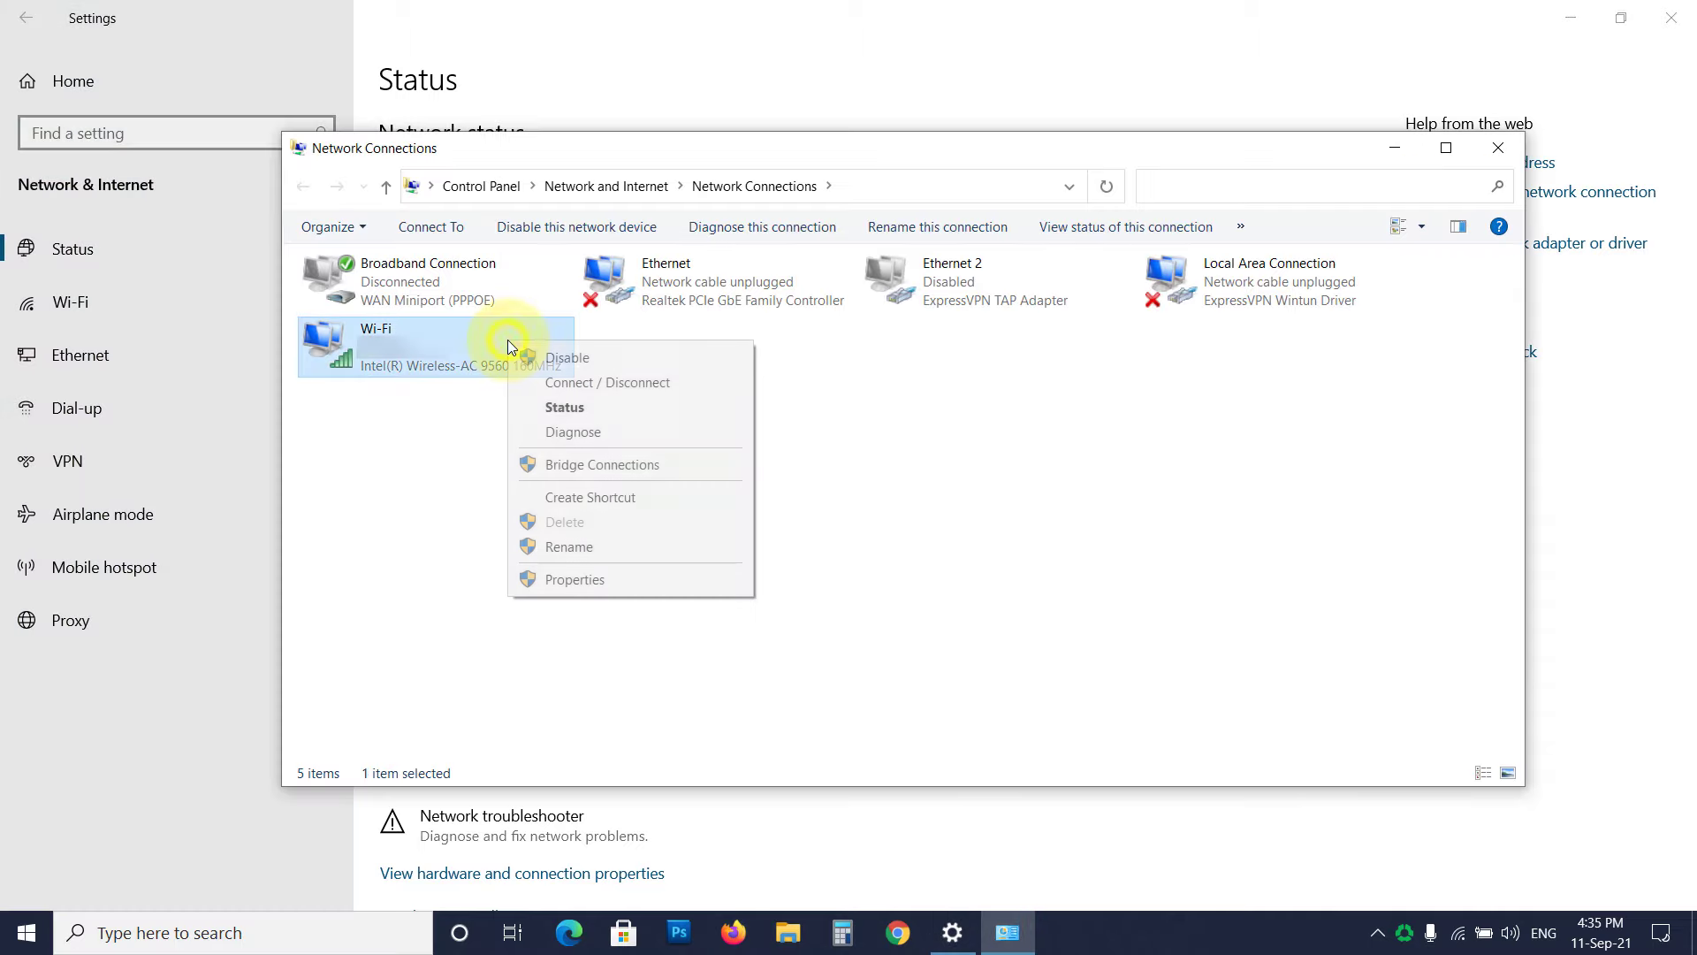
{"action": "left_click", "coordinate": [575, 580]}
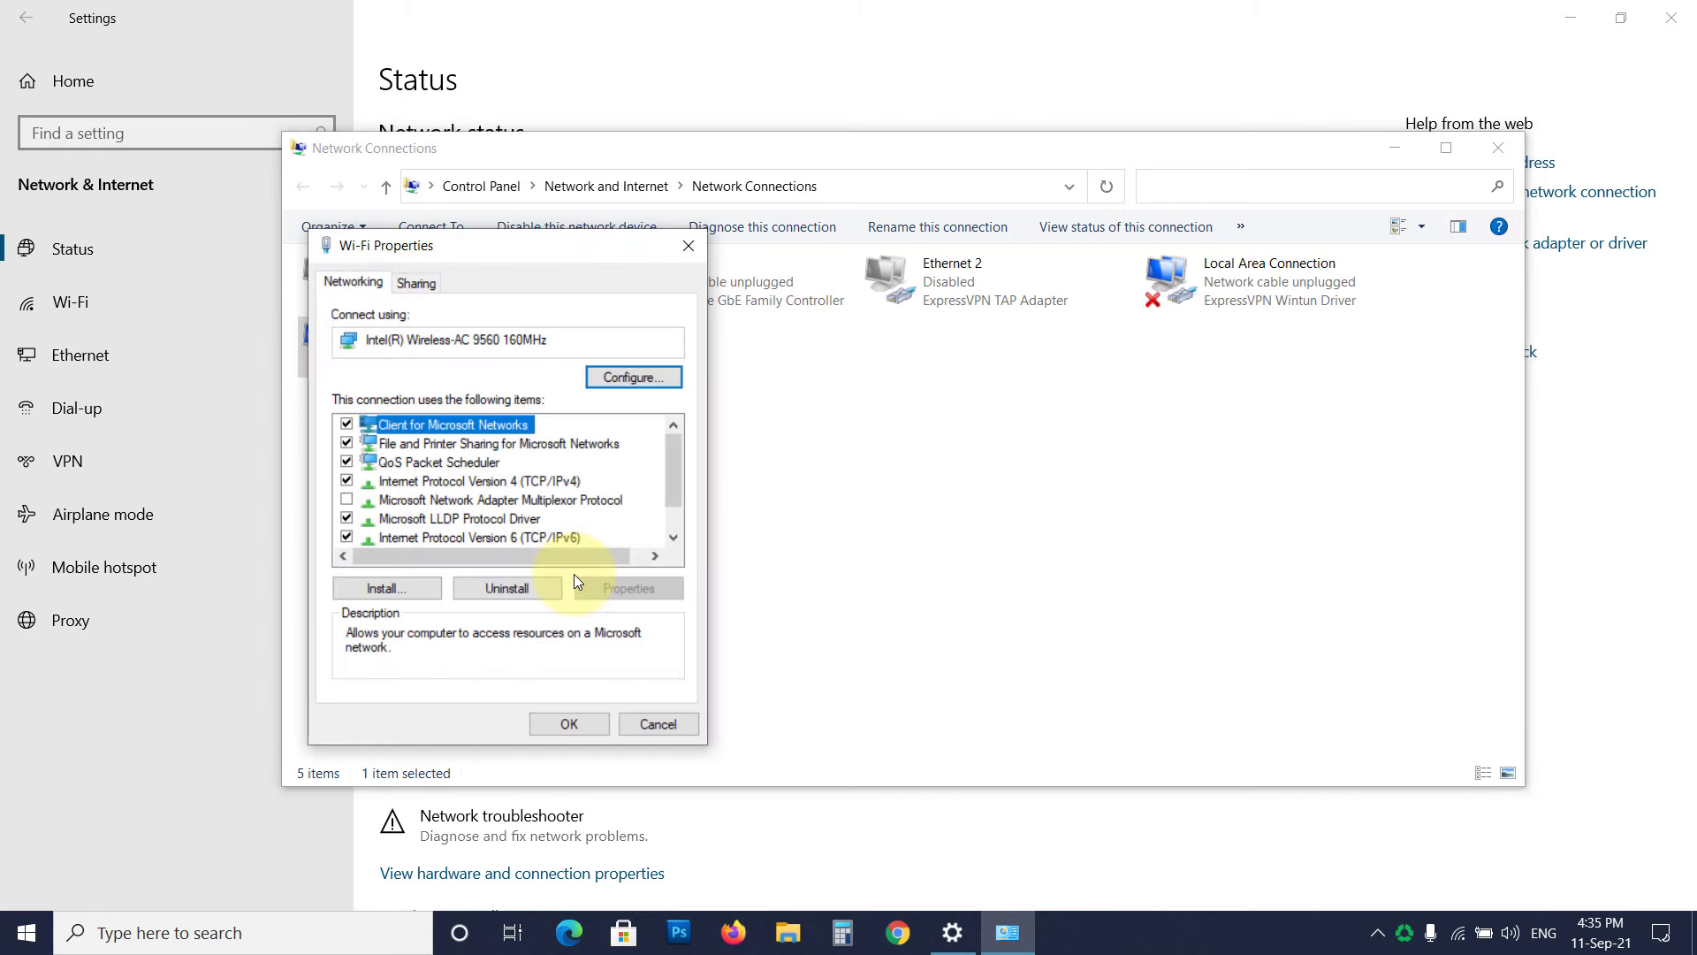
{"action": "left_click", "coordinate": [517, 482]}
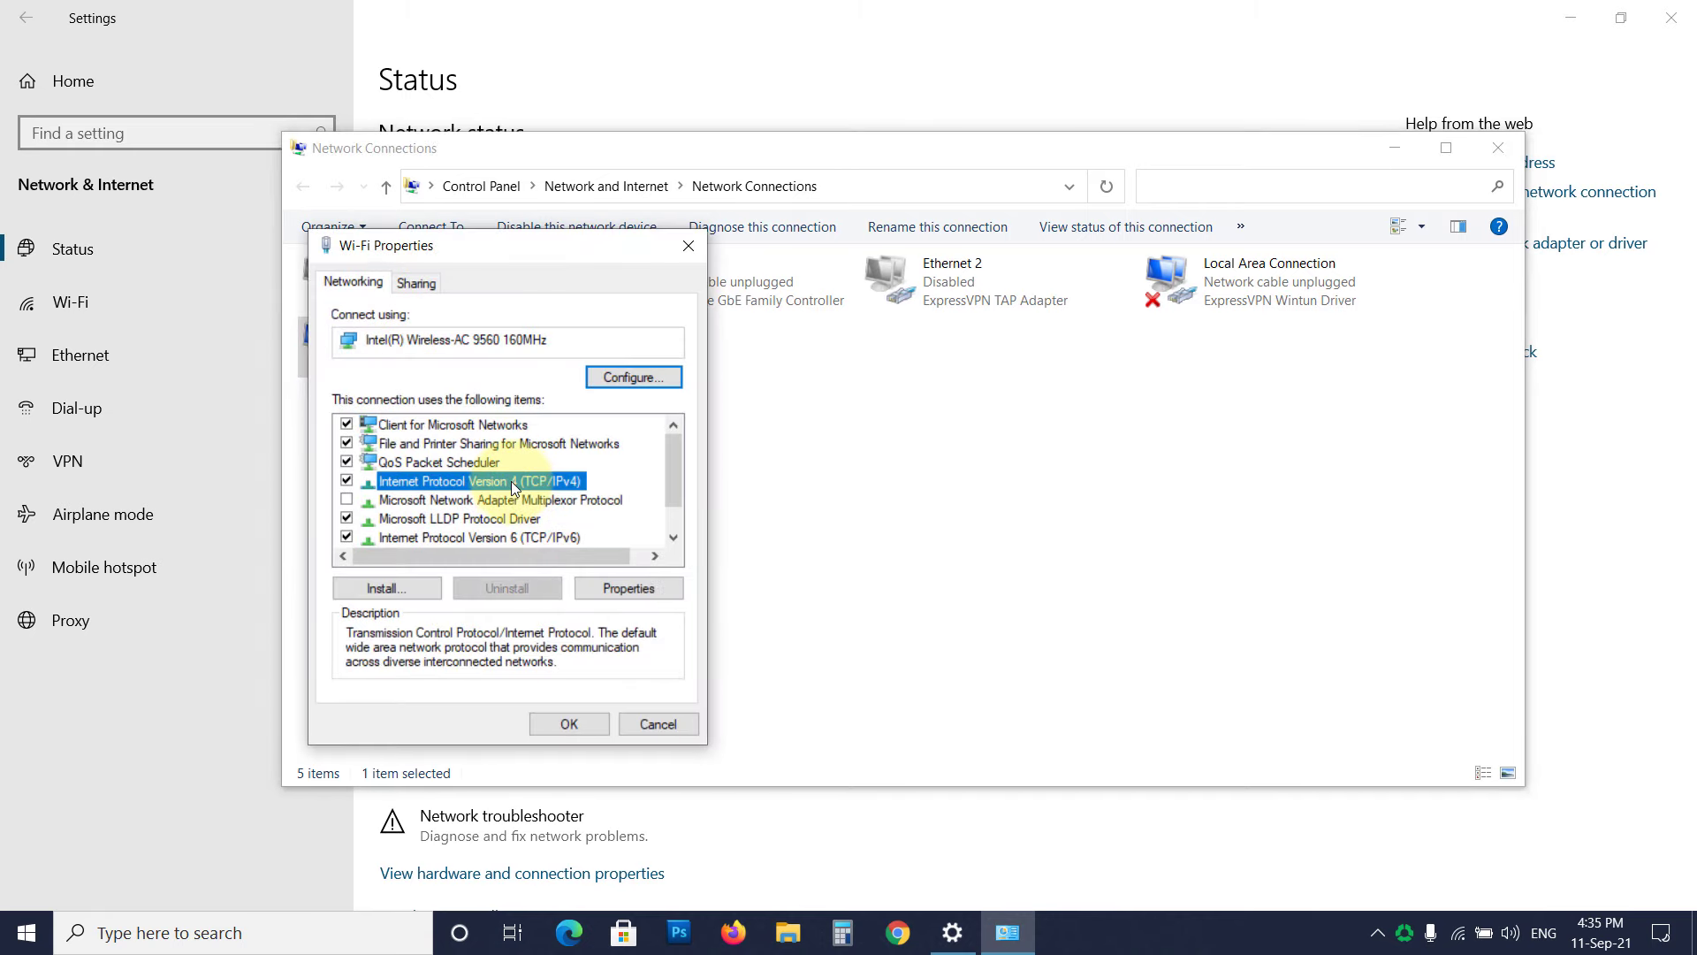
{"action": "left_click", "coordinate": [622, 592]}
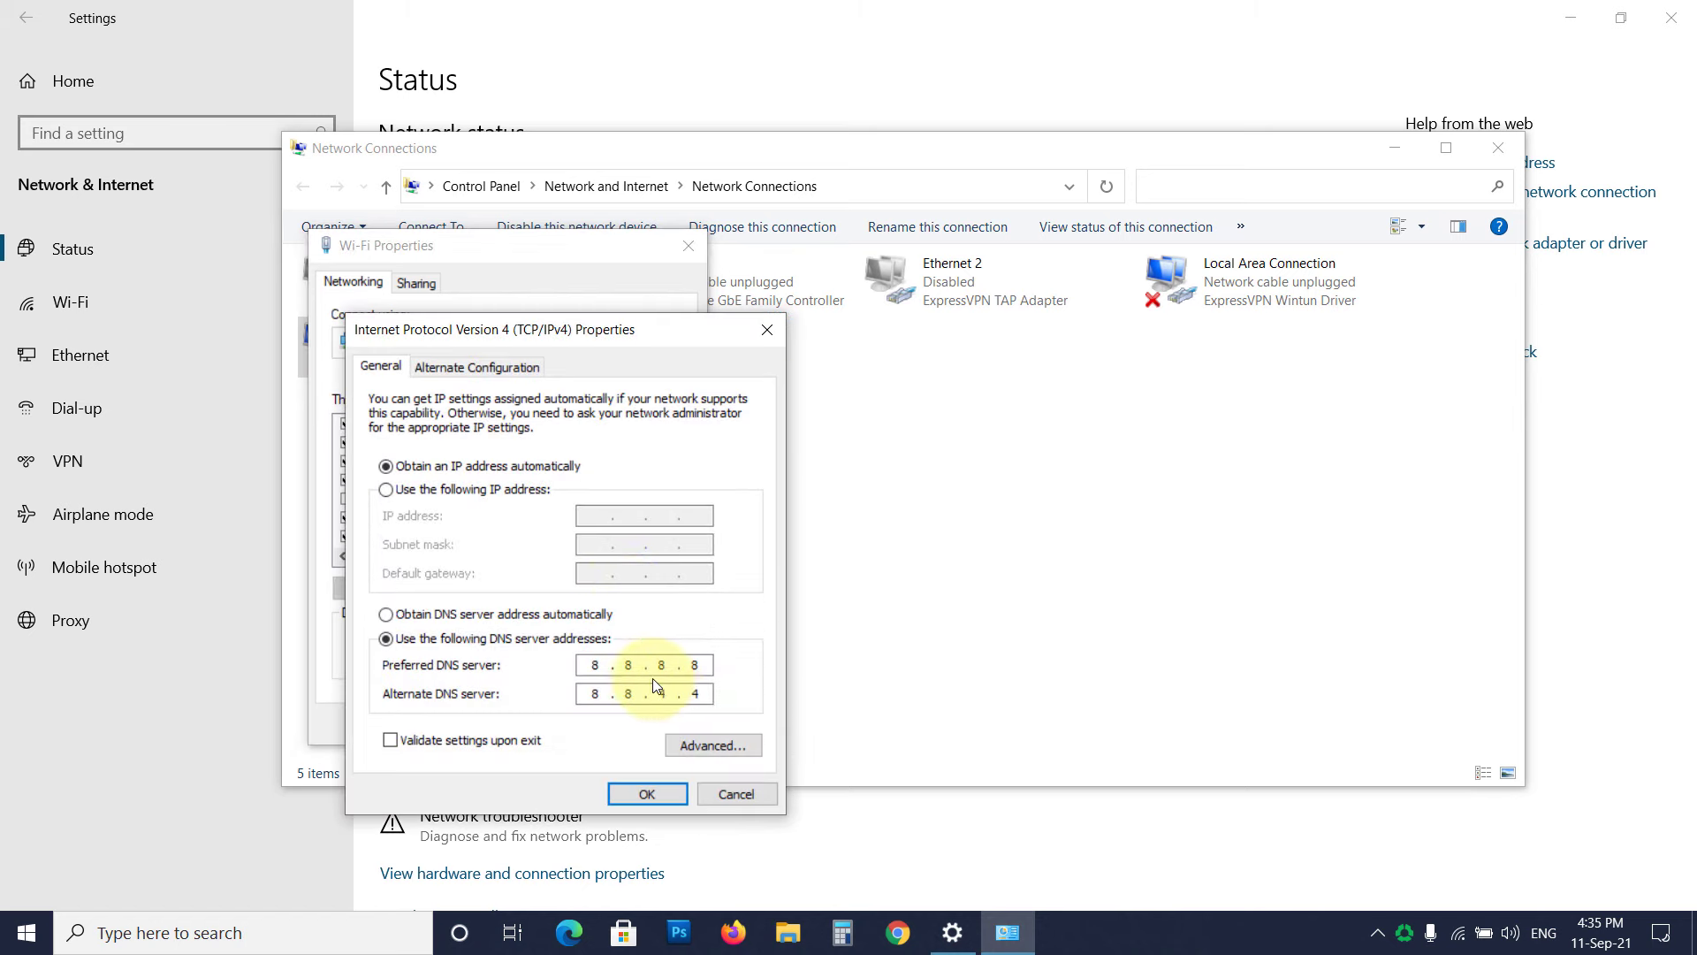
- Clear the old IPv4 DNS servers and apply Google's 8.8.8.8 and 8.8.4.4 to the Wi-Fi adapter
{"action": "left_click", "coordinate": [389, 616]}
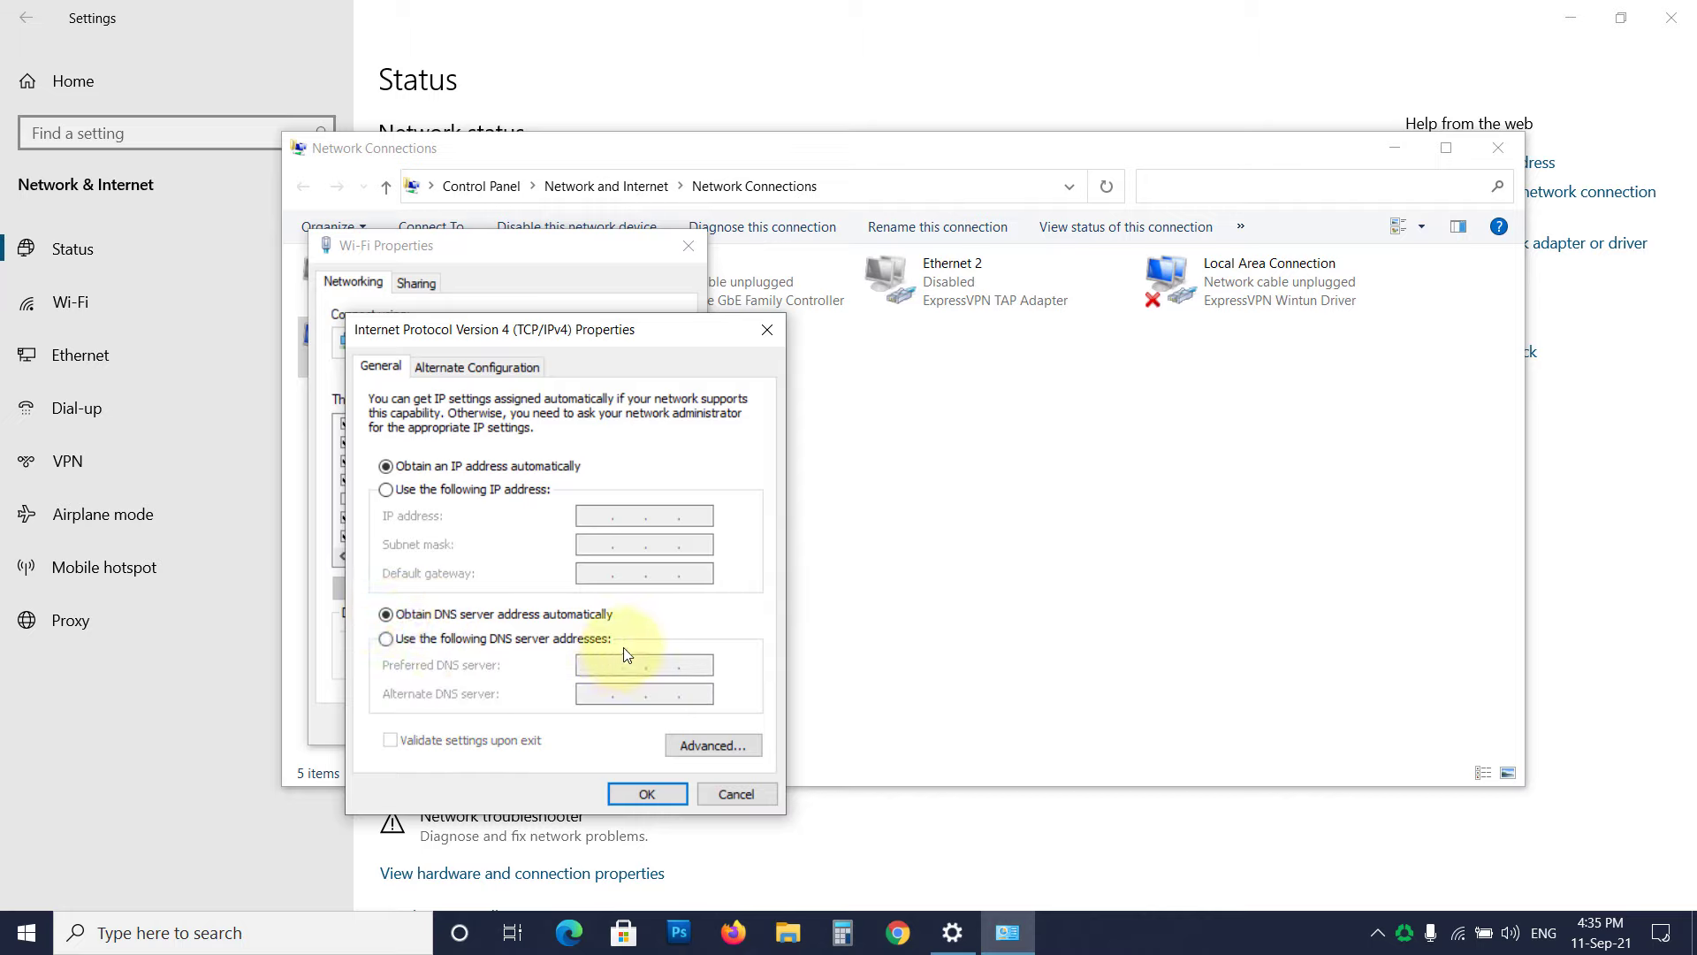
{"action": "left_click", "coordinate": [389, 640]}
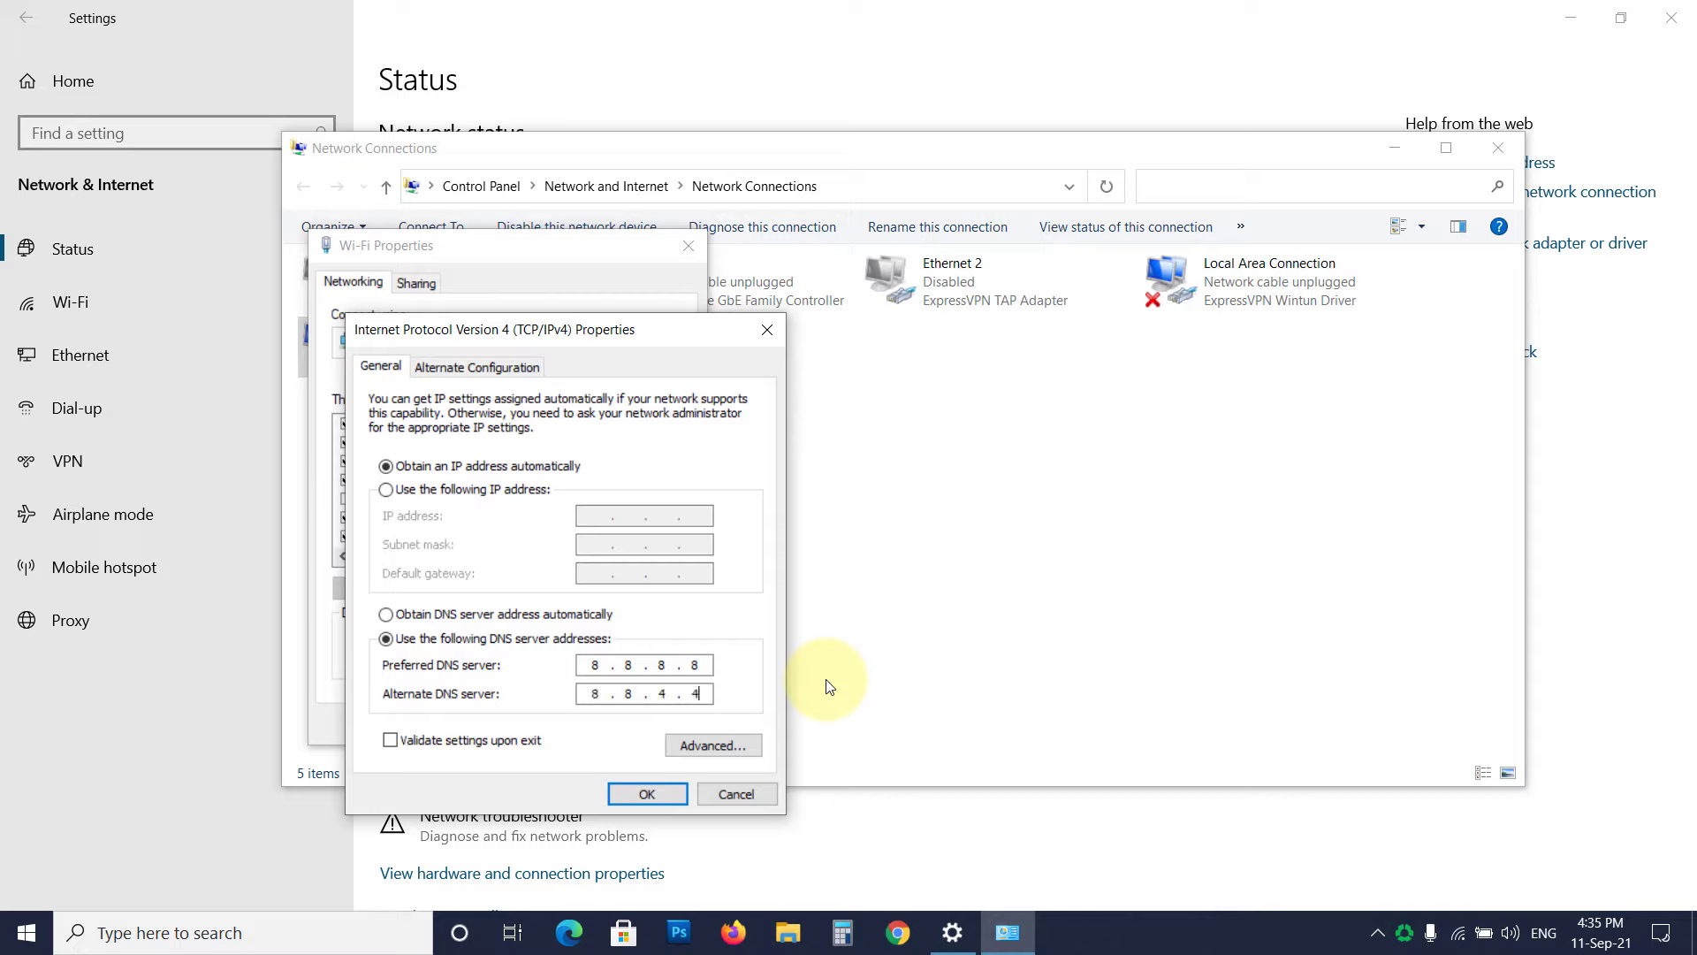
{"action": "left_click", "coordinate": [638, 793]}
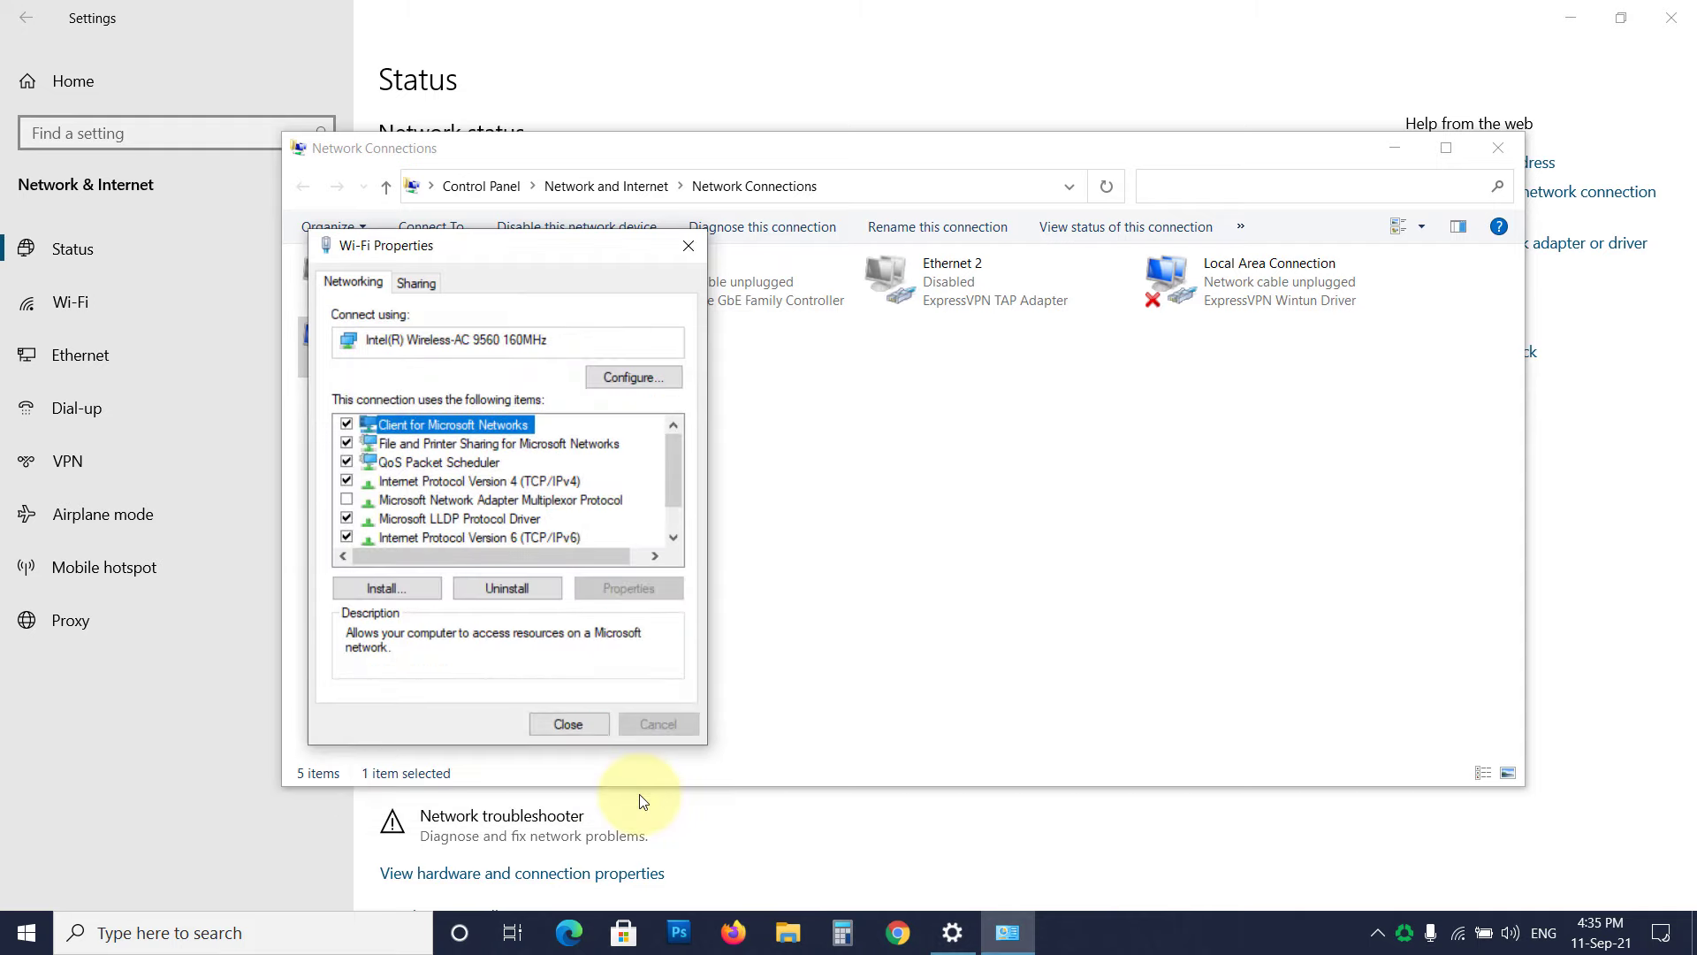
- Set the Wi-Fi adapter's IPv6 DNS to 2001:4860:4860::8888 and 2001:4860:4860::8844 and save
{"action": "left_click", "coordinate": [549, 539]}
{"action": "left_click", "coordinate": [632, 591]}
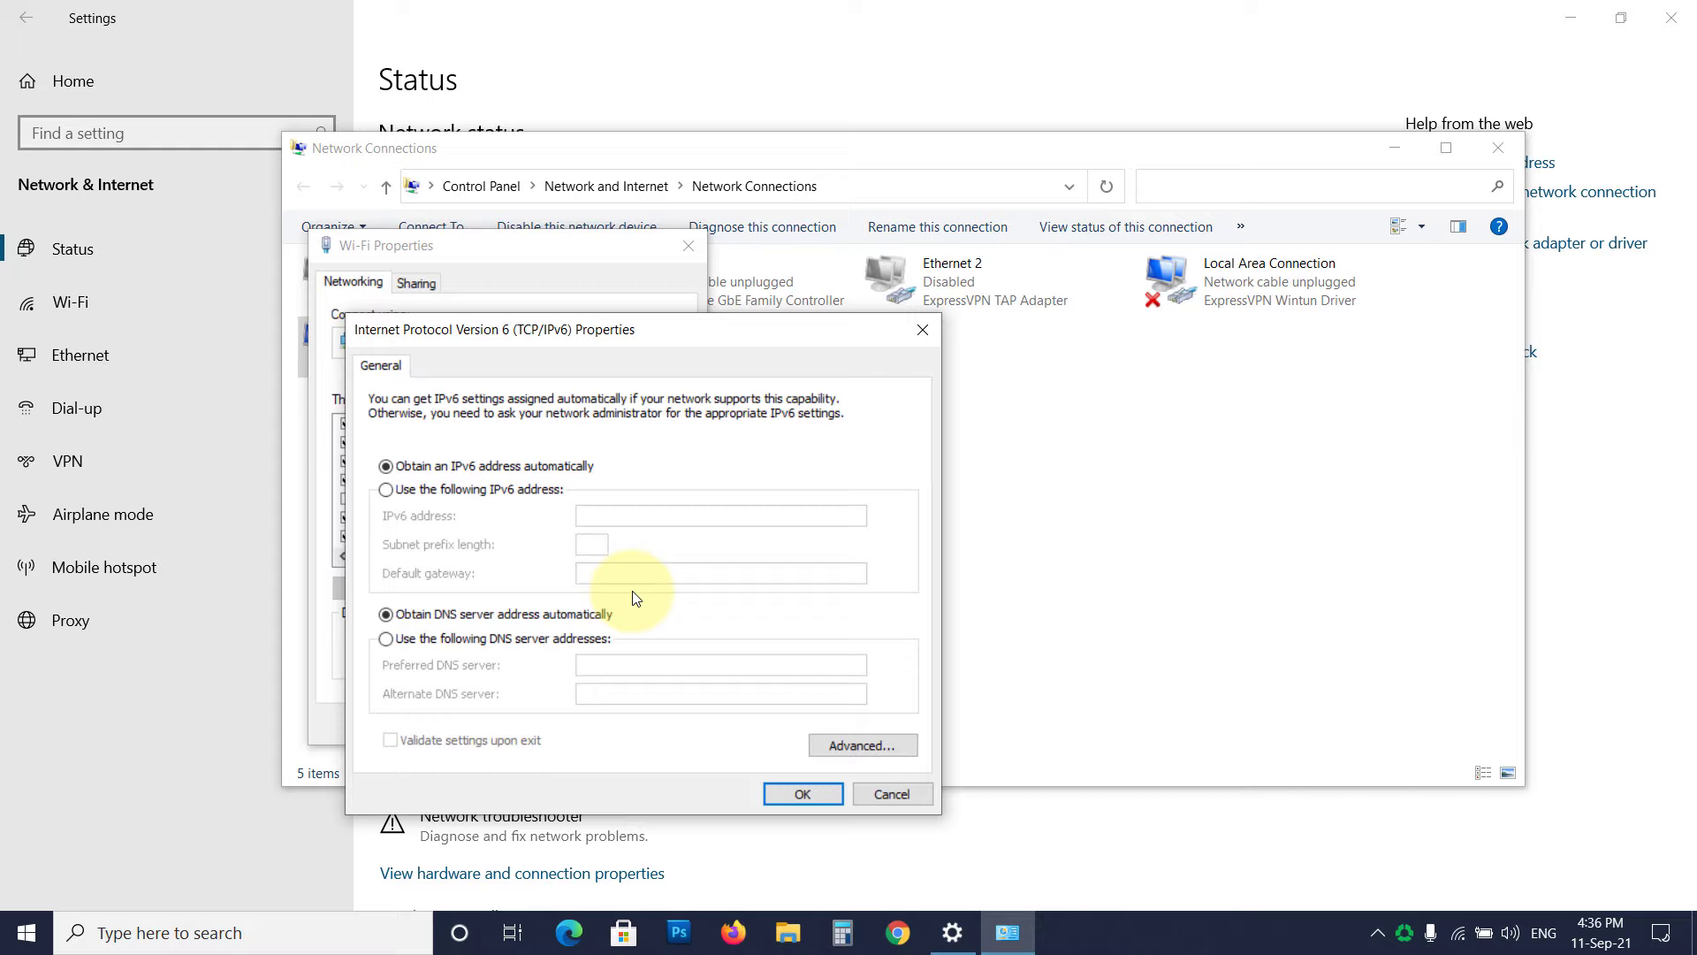
{"action": "left_click", "coordinate": [646, 638]}
{"action": "left_click", "coordinate": [637, 664]}
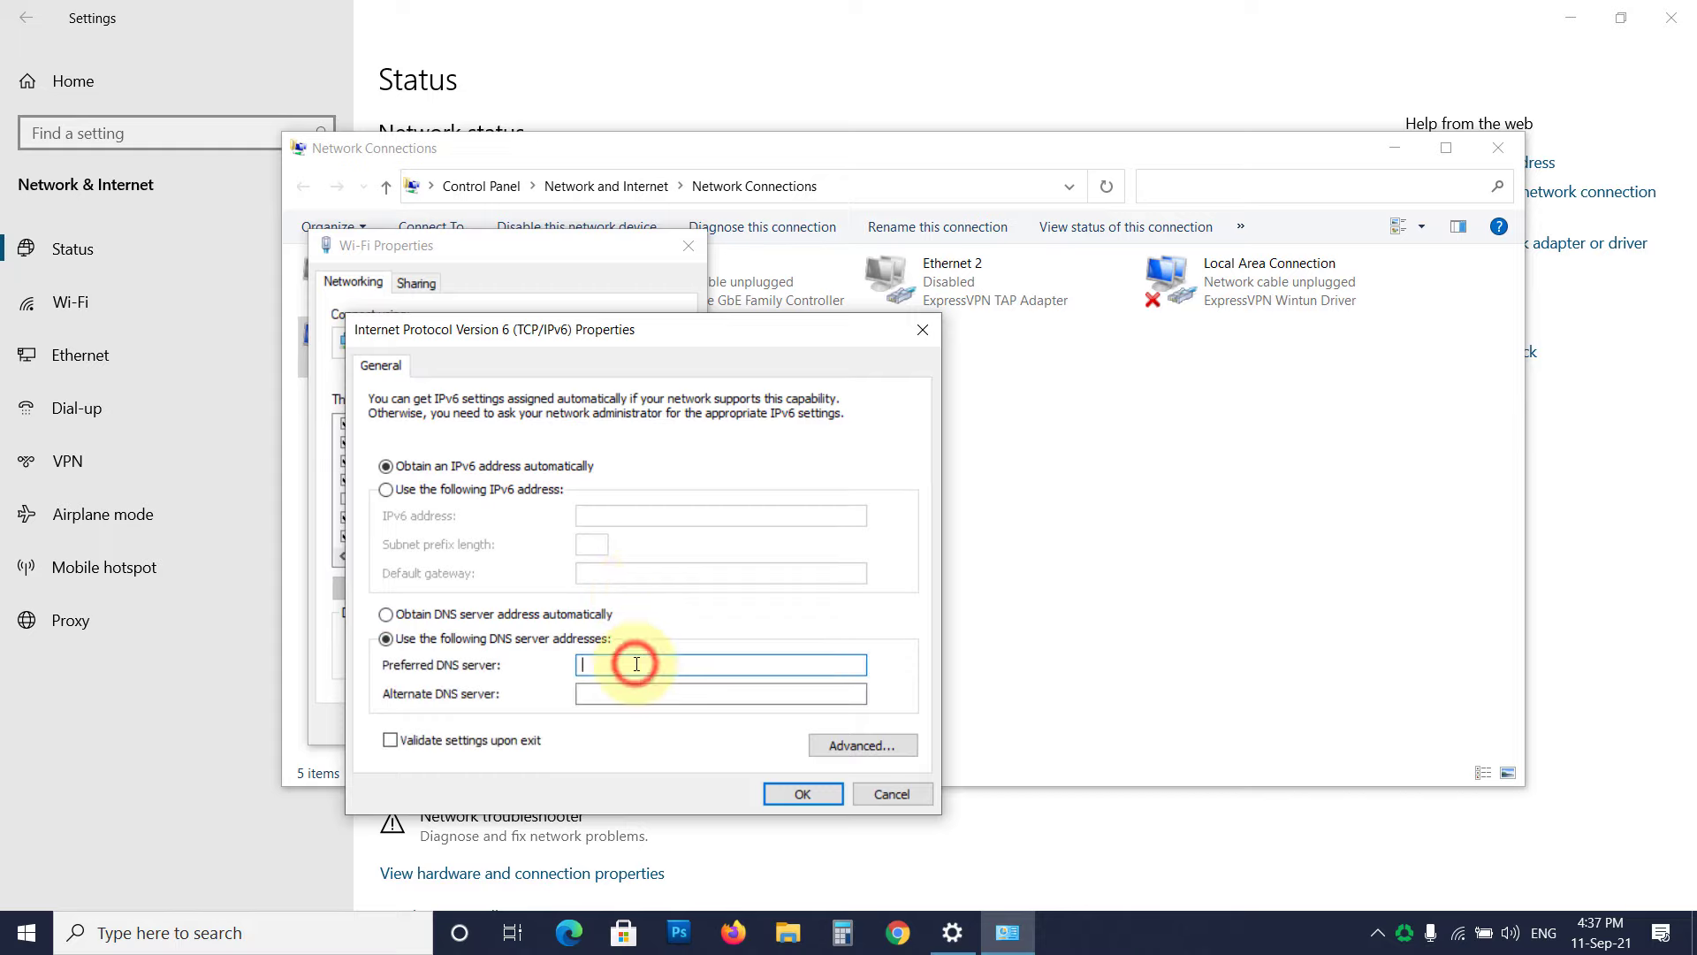
{"action": "type", "text": "2001:4860:4860::8888"}
{"action": "left_click", "coordinate": [707, 695]}
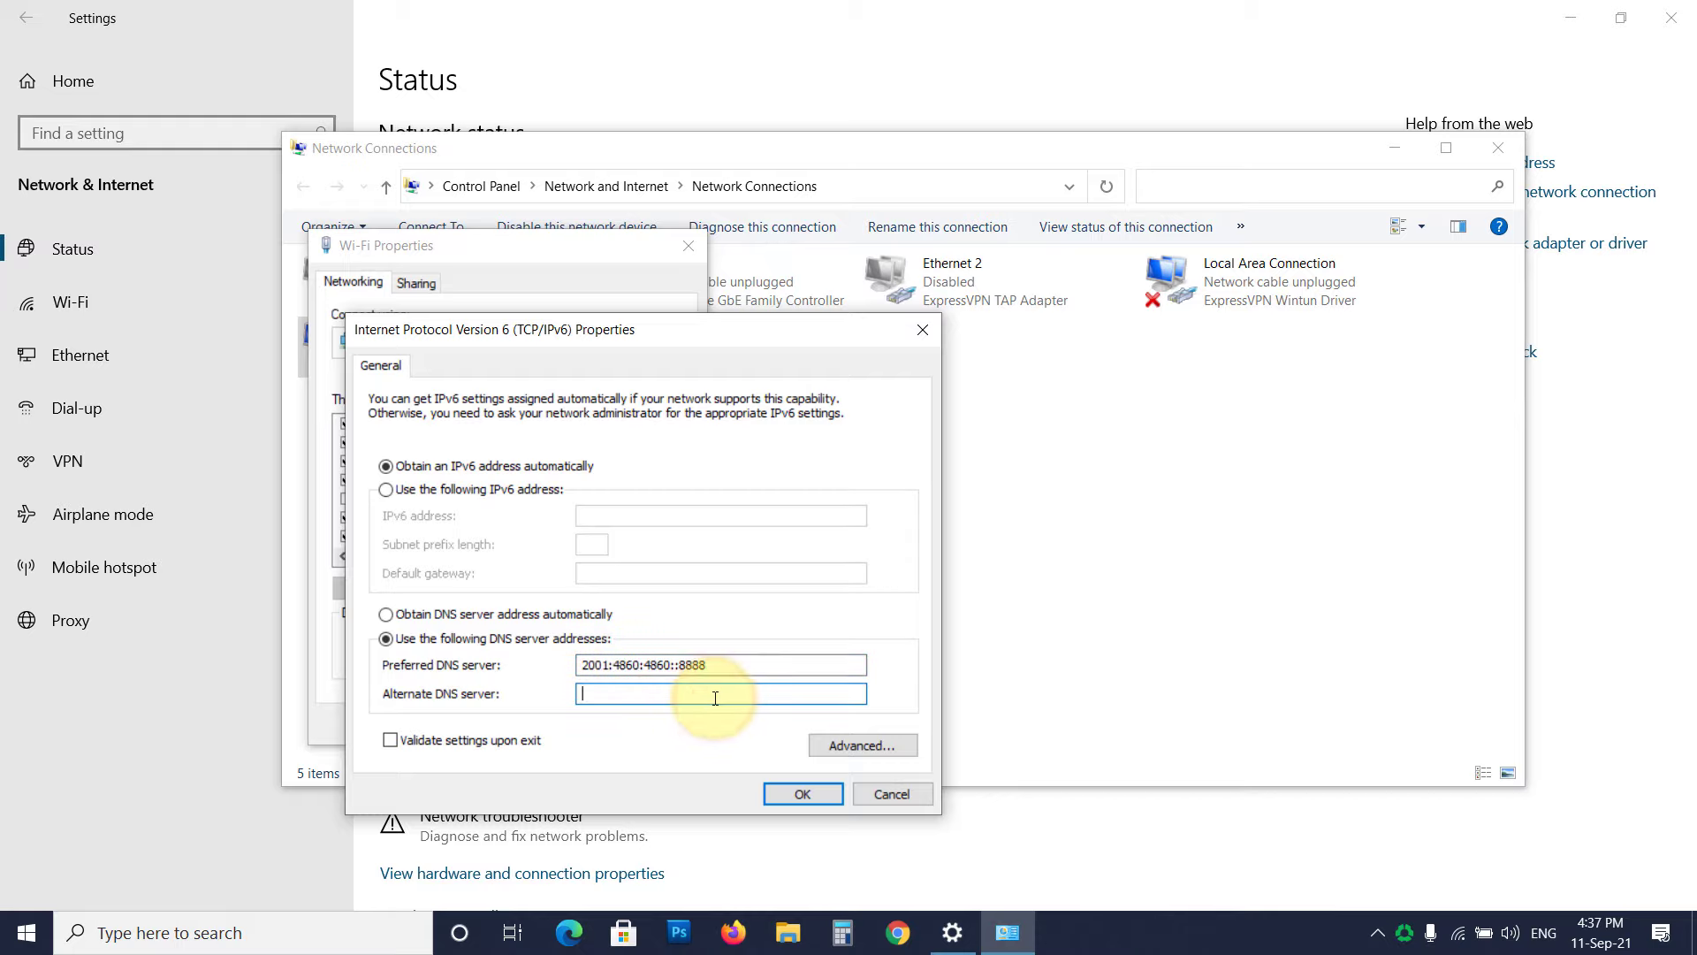
{"action": "type", "text": "2001:4860:4860::8844"}
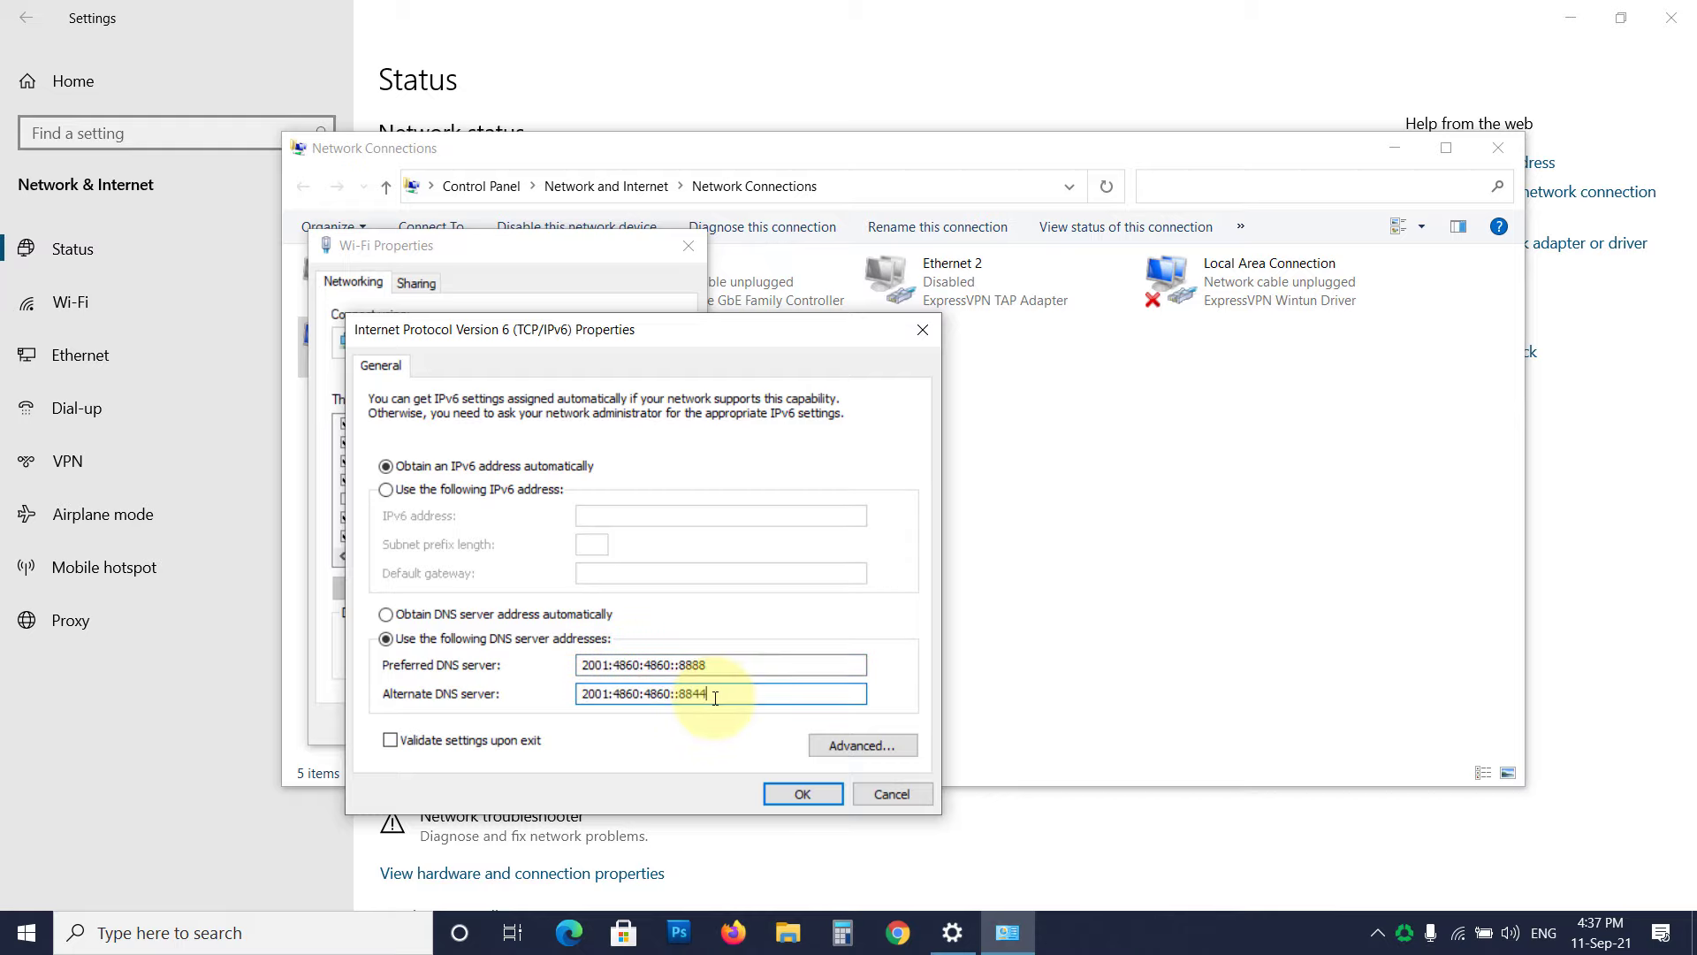
{"action": "left_click", "coordinate": [788, 793]}
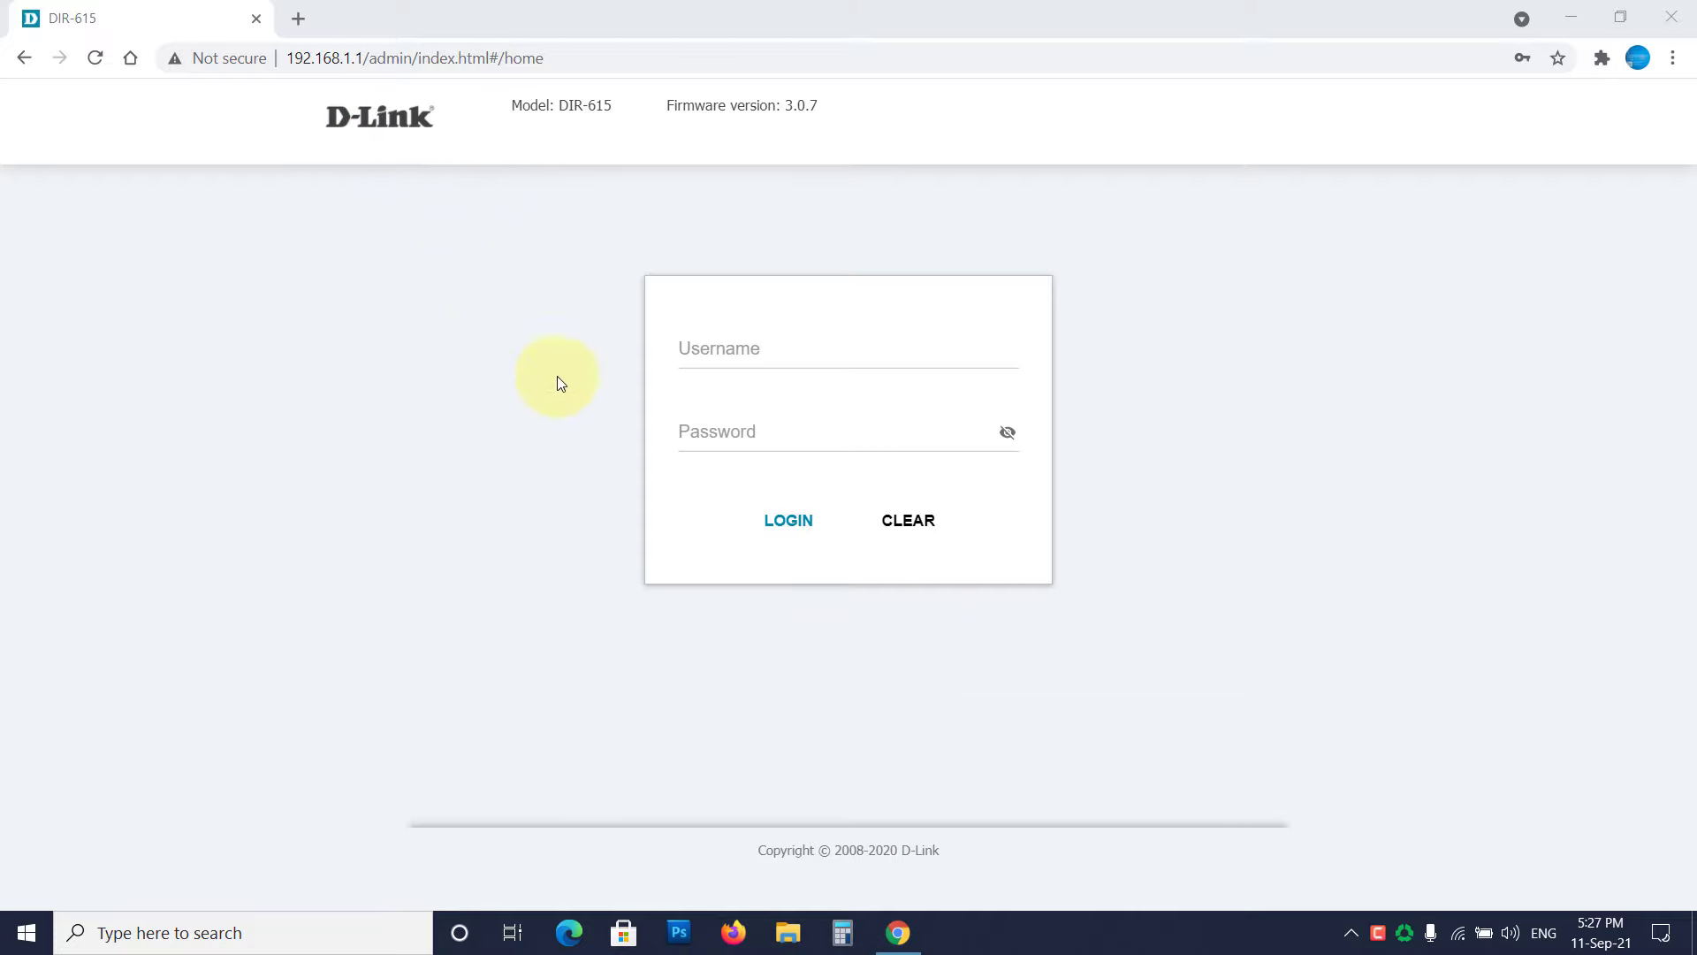
- Log in to the D-Link router admin page using the saved login
{"action": "left_click", "coordinate": [735, 347]}
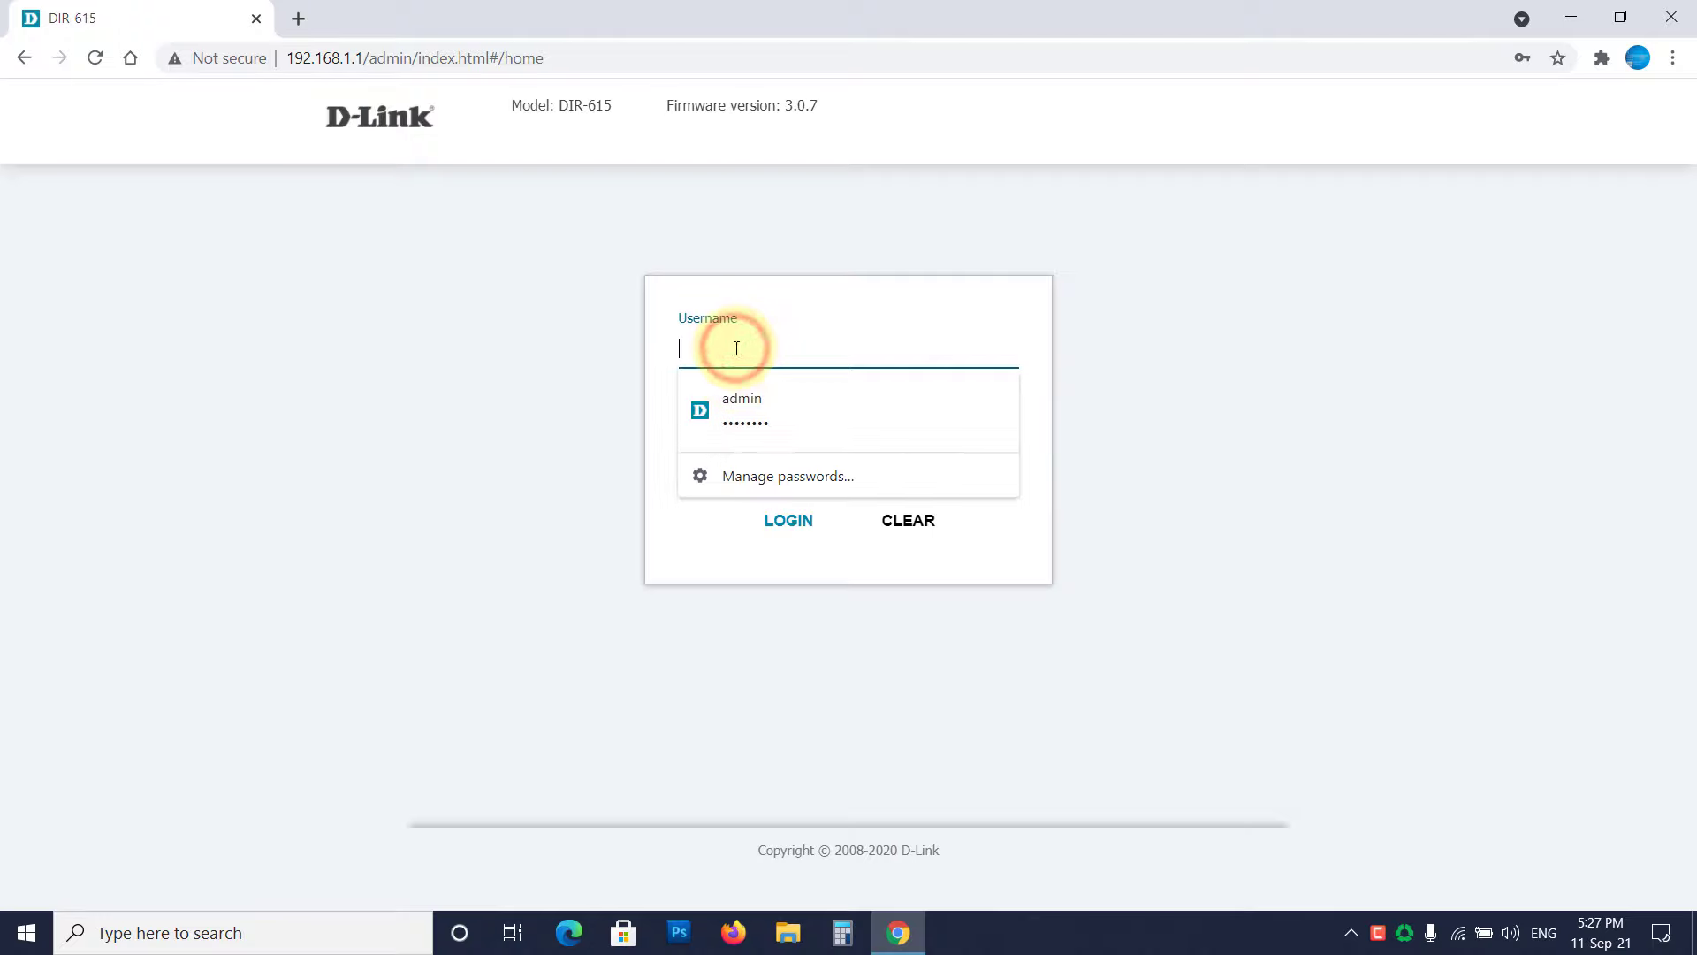
{"action": "left_click", "coordinate": [745, 394]}
{"action": "left_click", "coordinate": [789, 525]}
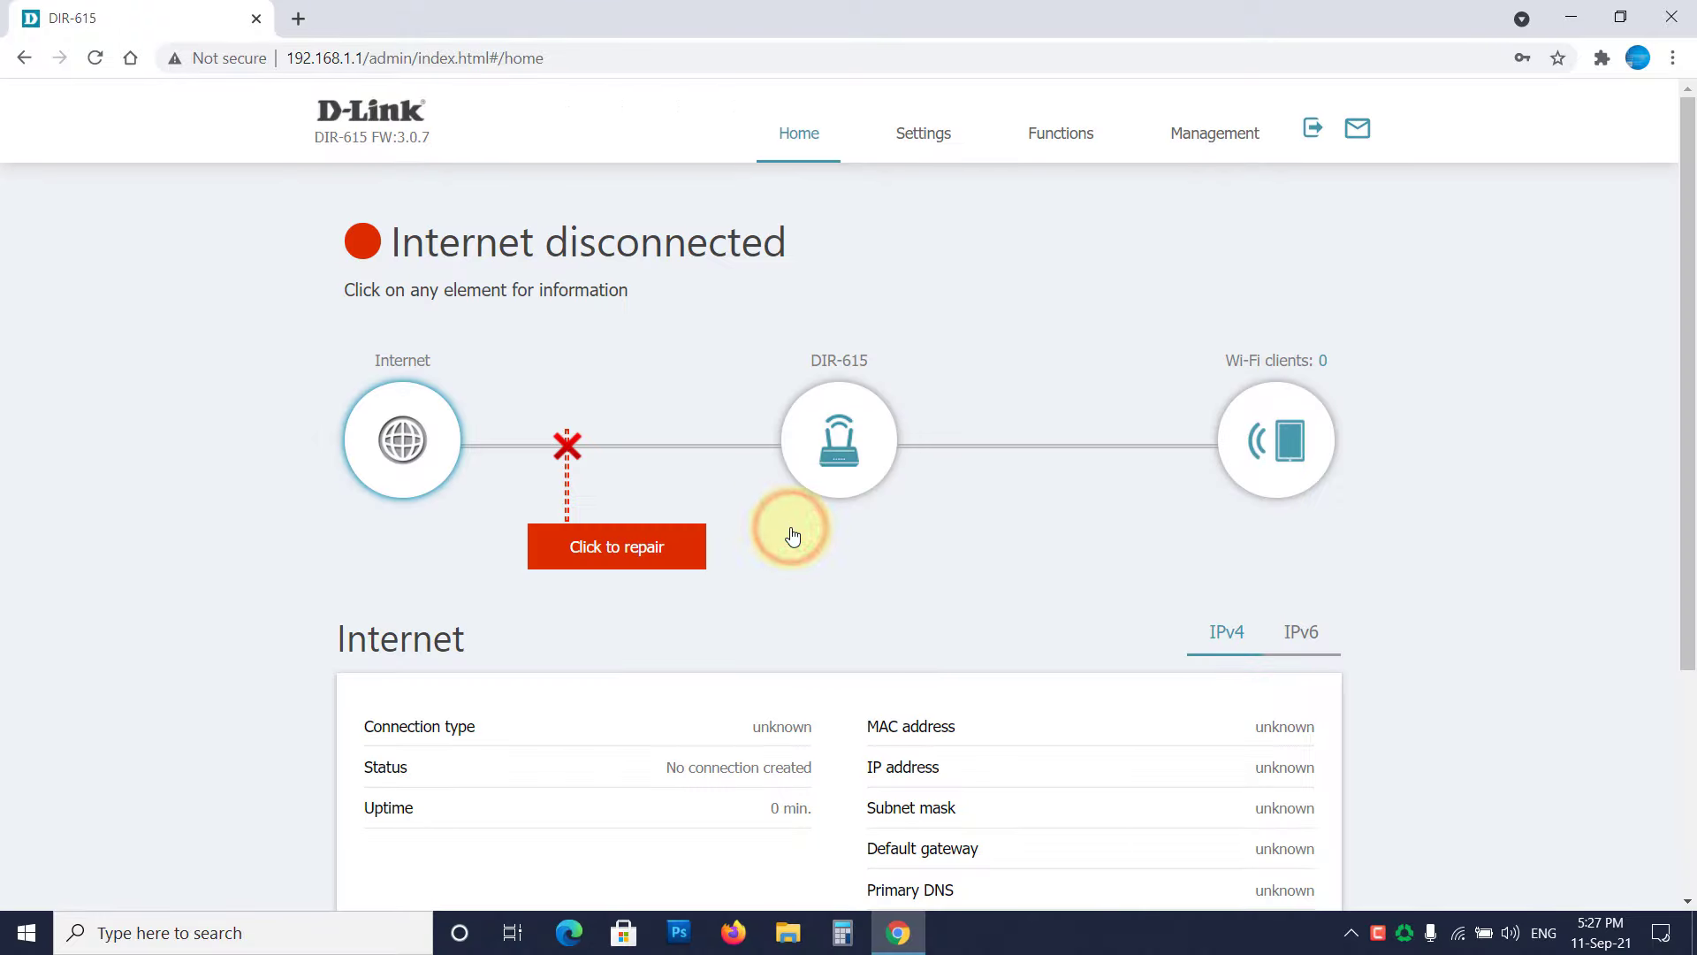
- On the router's DNS settings, switch IPv4 DNS from manual servers to Default gateway
{"action": "left_click", "coordinate": [923, 133]}
{"action": "mouse_move", "coordinate": [924, 243]}
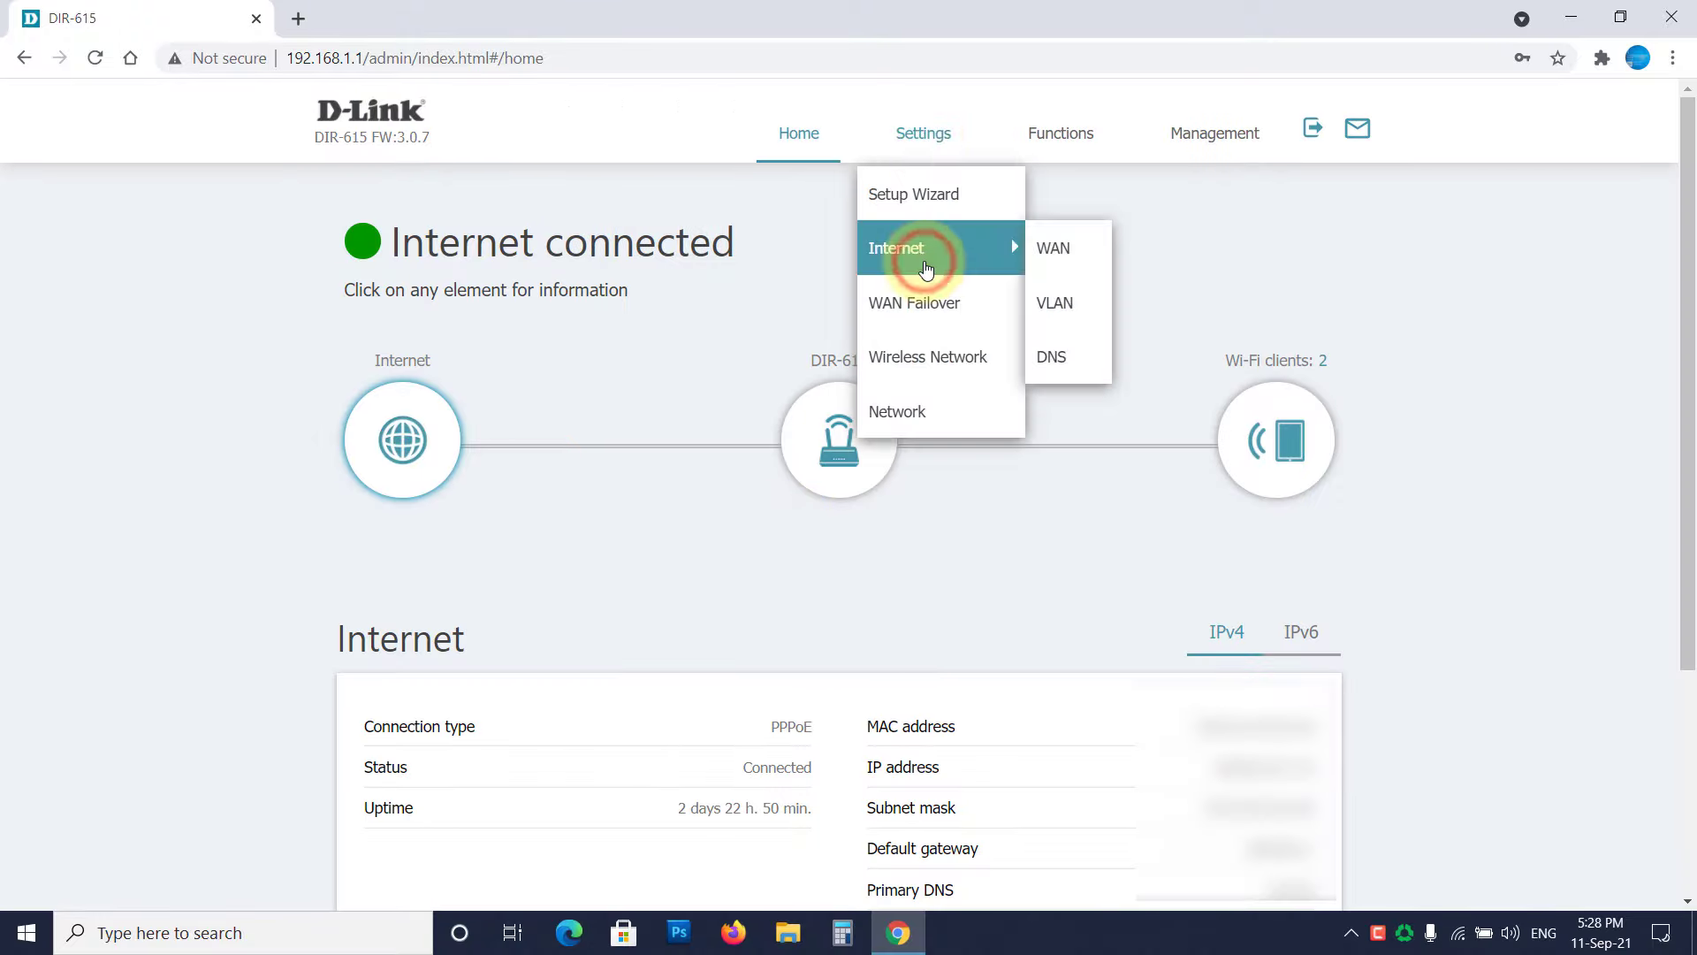
{"action": "left_click", "coordinate": [1061, 356]}
{"action": "scroll", "coordinate": [1064, 358], "scroll_direction": "down", "scroll_amount": 1}
{"action": "scroll", "coordinate": [1063, 358], "scroll_direction": "down", "scroll_amount": 1}
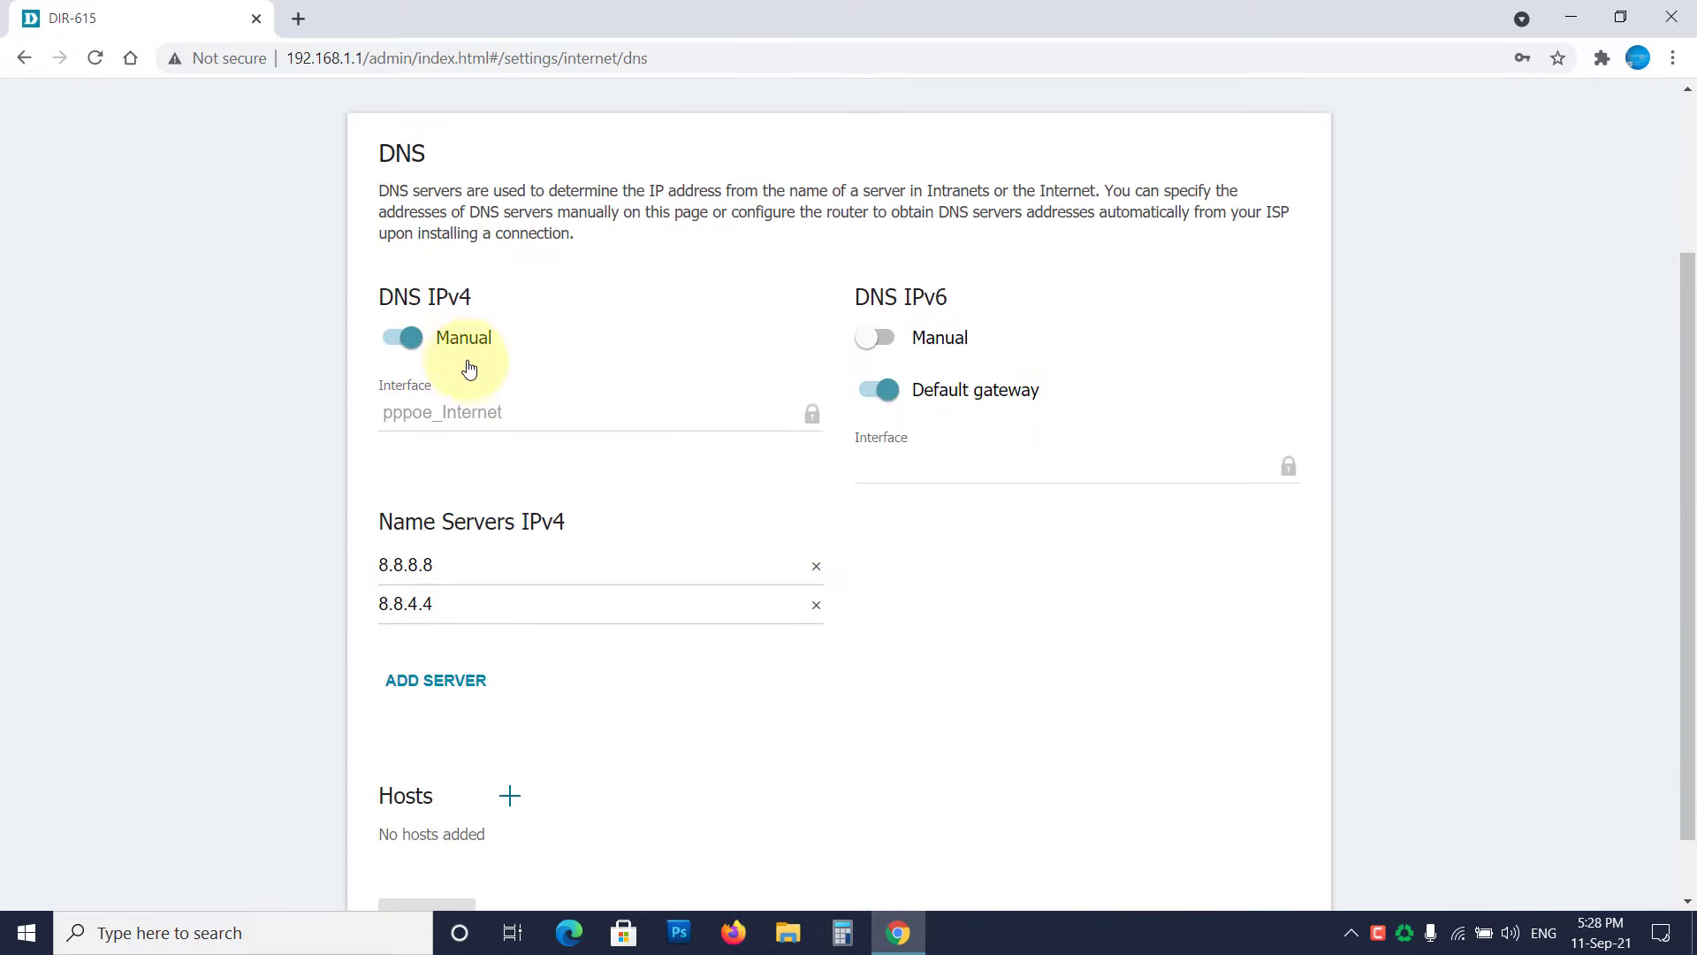
{"action": "left_click", "coordinate": [394, 335]}
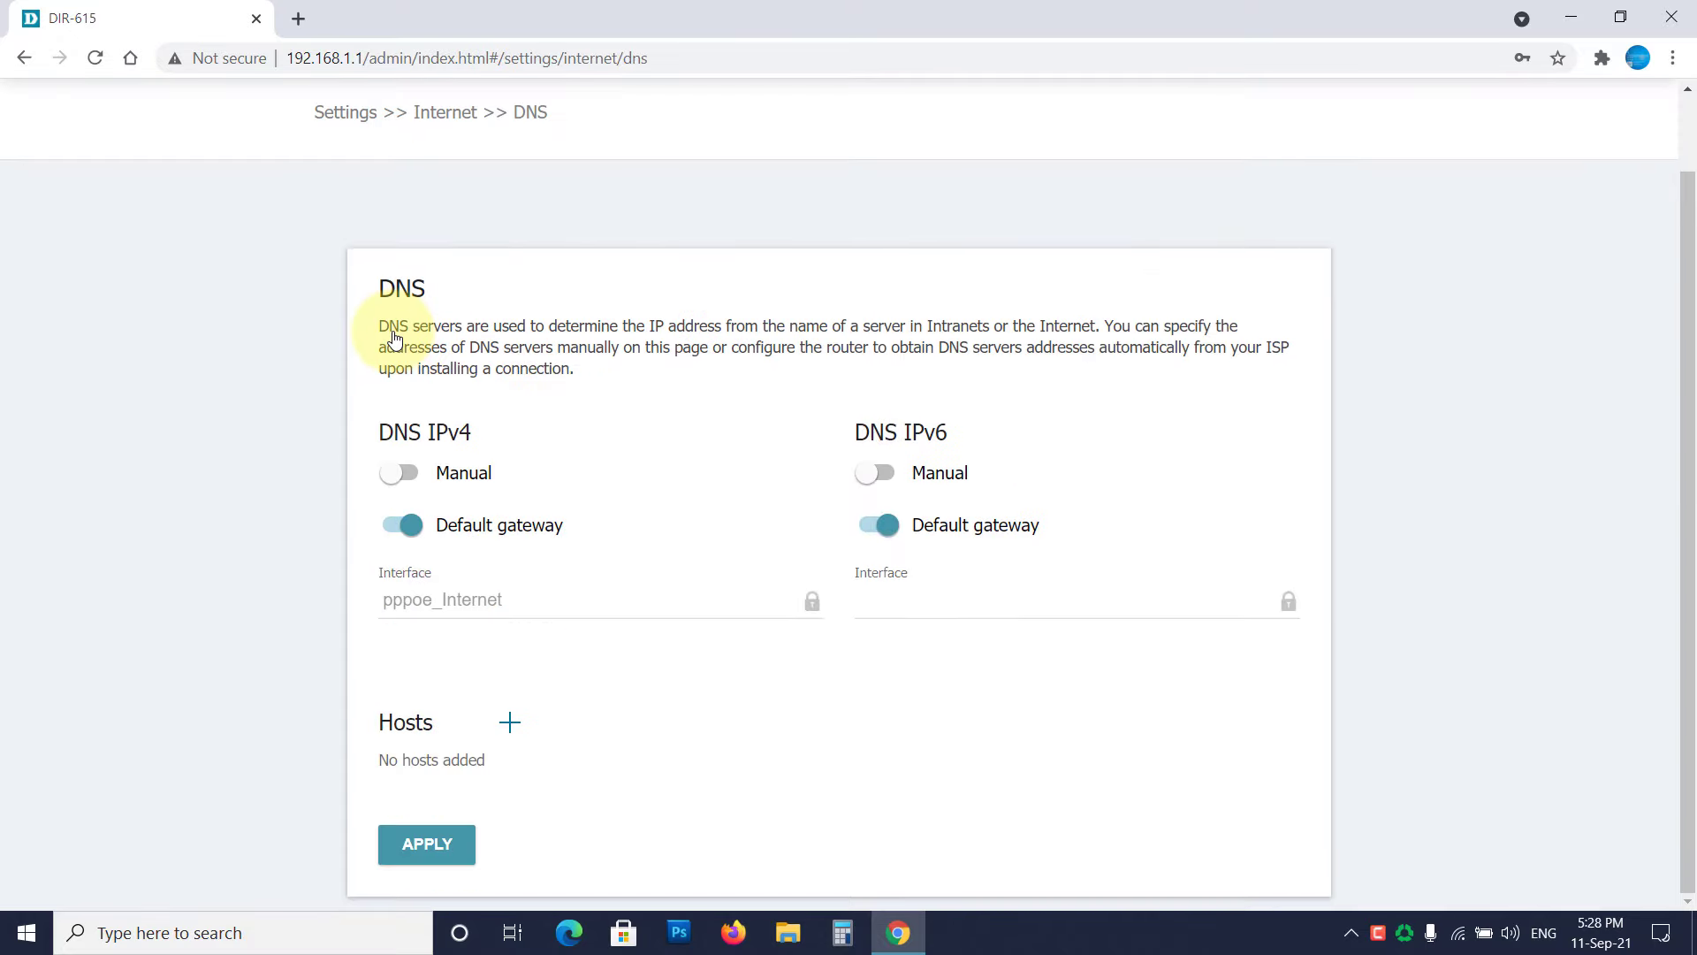